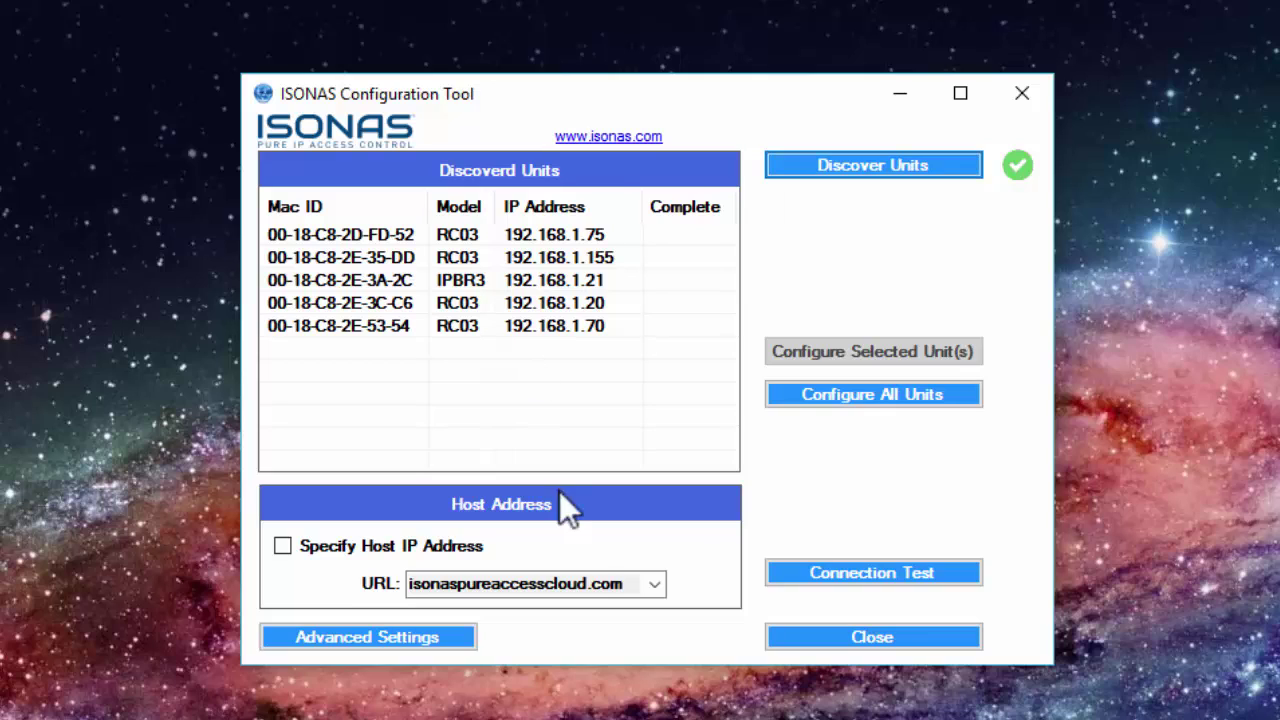
Set the host URL to isonaspureaccessdemo.com and configure RC03 unit 00-18-C8-2E-35-DD
click(617, 583)
click(653, 585)
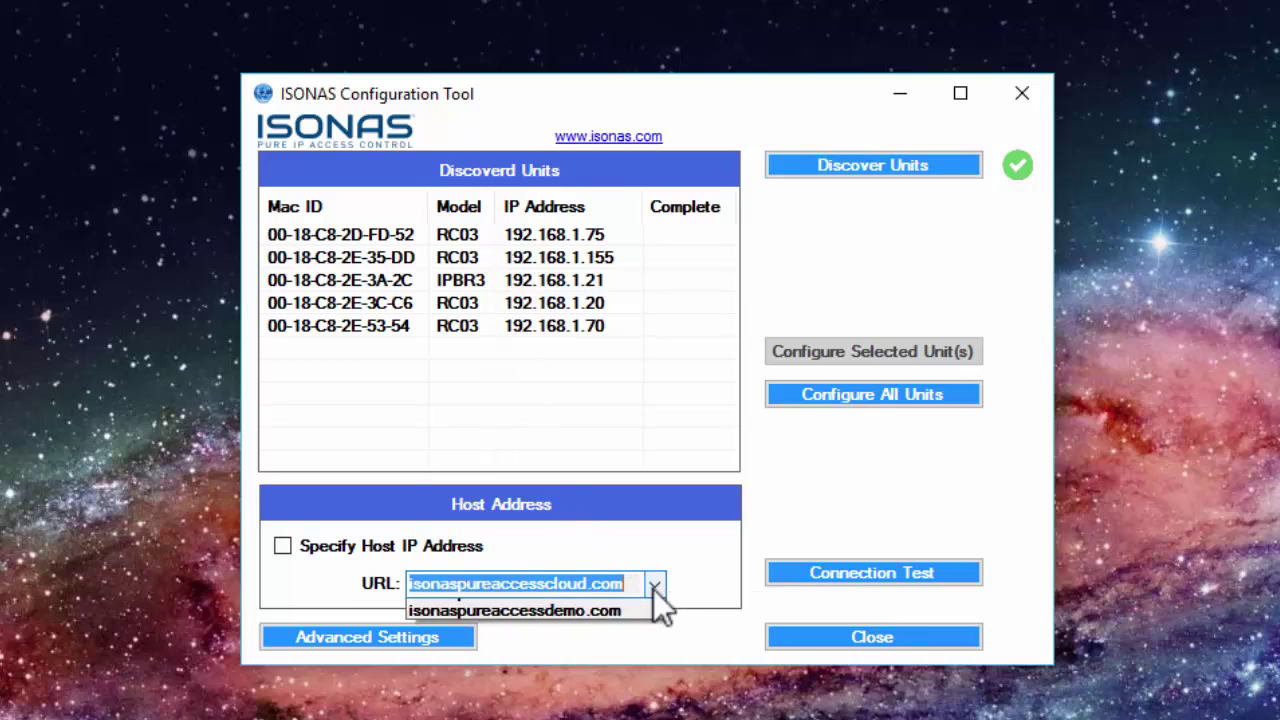
click(620, 644)
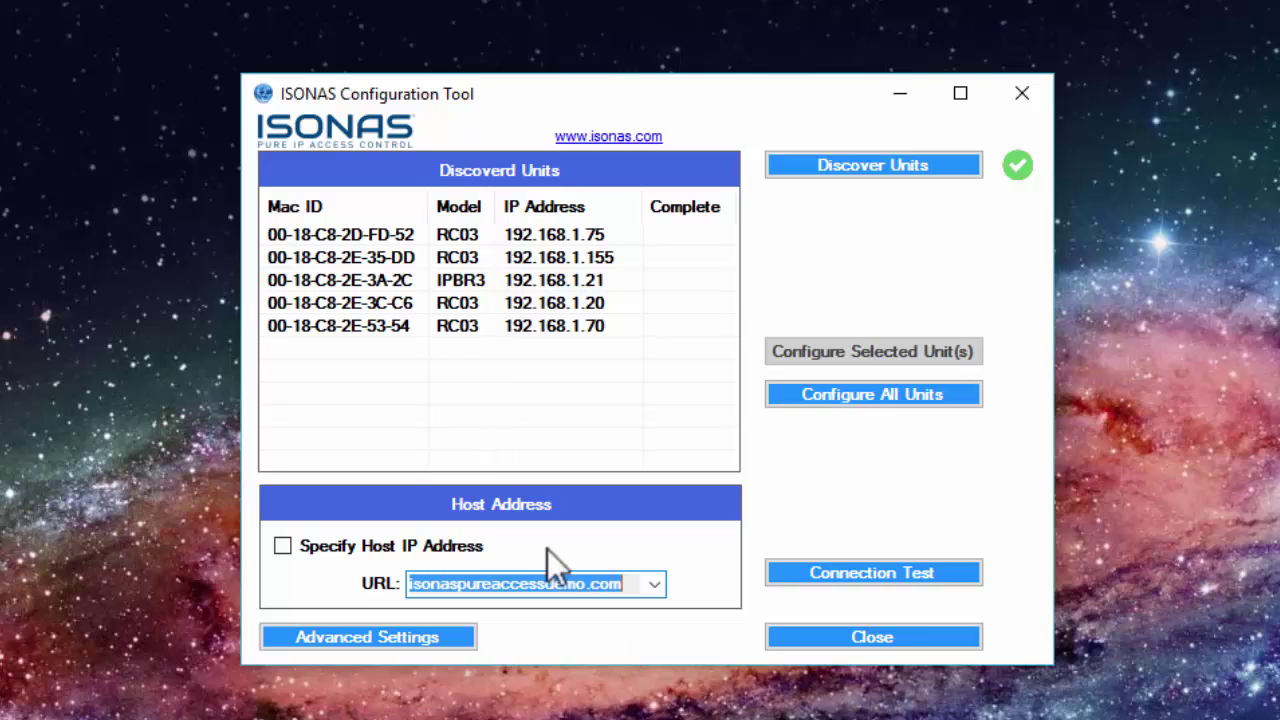
click(424, 258)
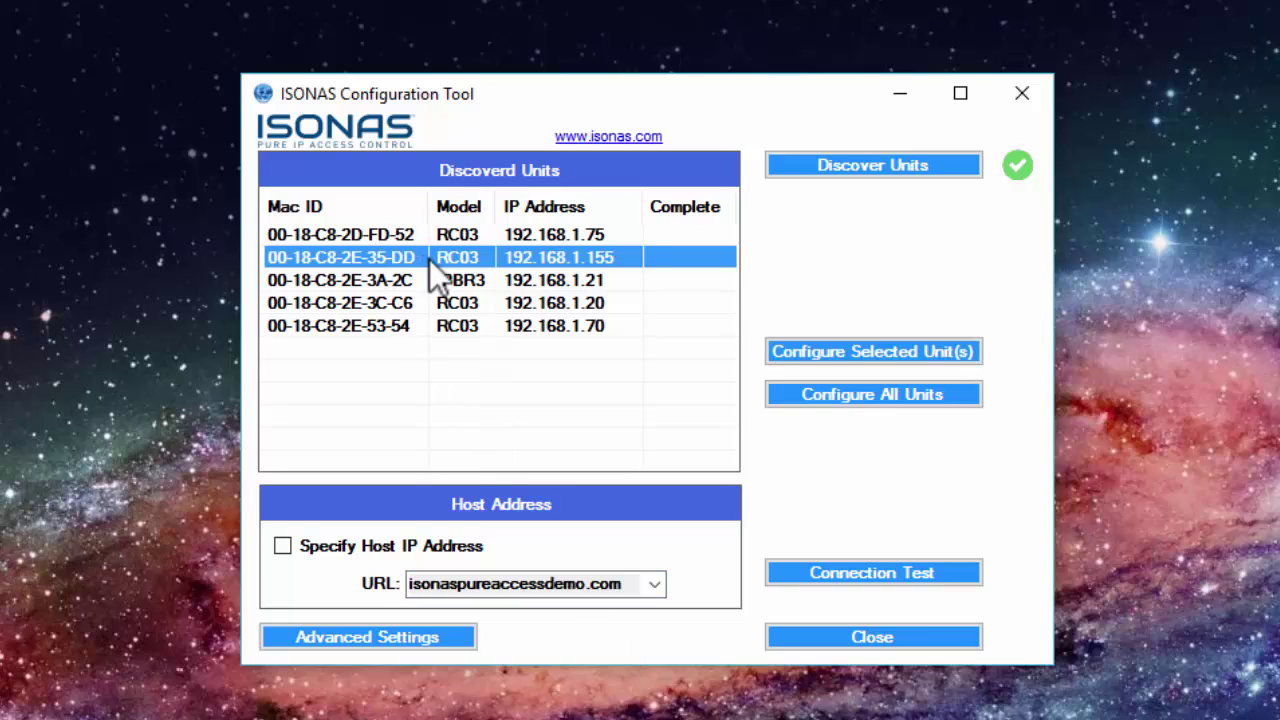
click(902, 355)
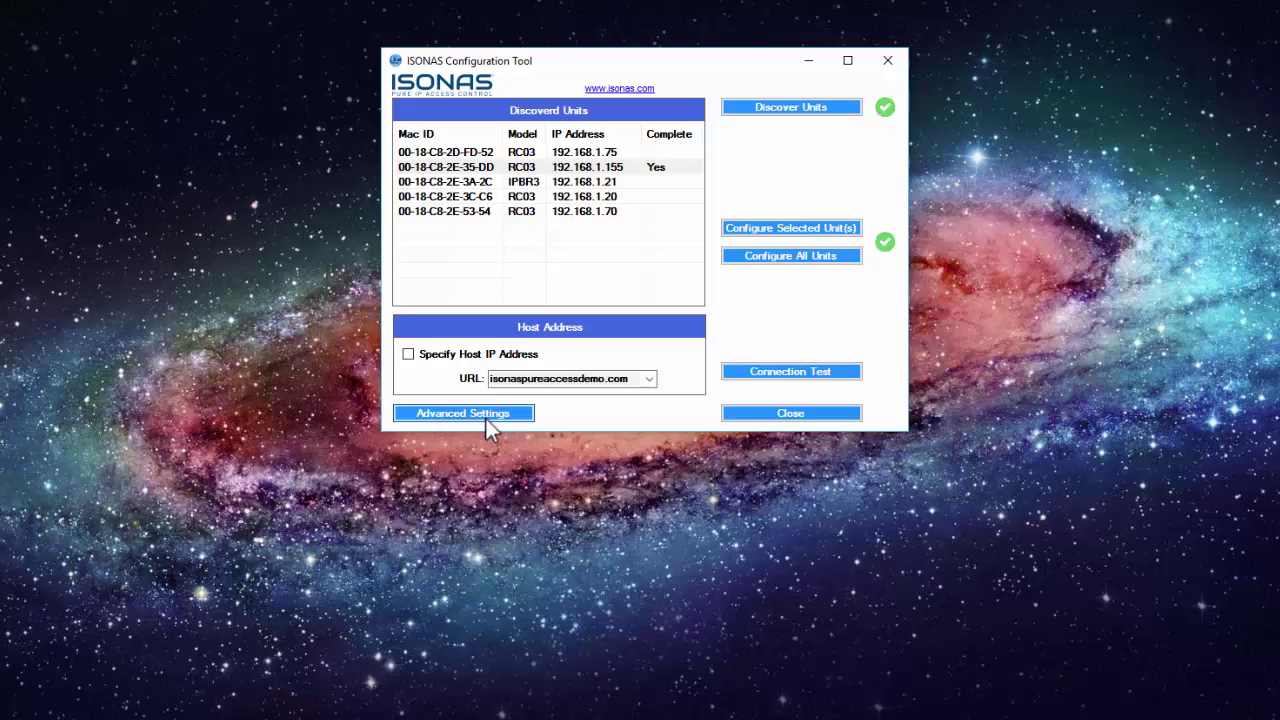
Give unit 00-18-C8-2E-35-DD static IP 192.168.1.155, subnet 255.255.255.0, gateway 192.168.1.1, then close the tool
click(400, 638)
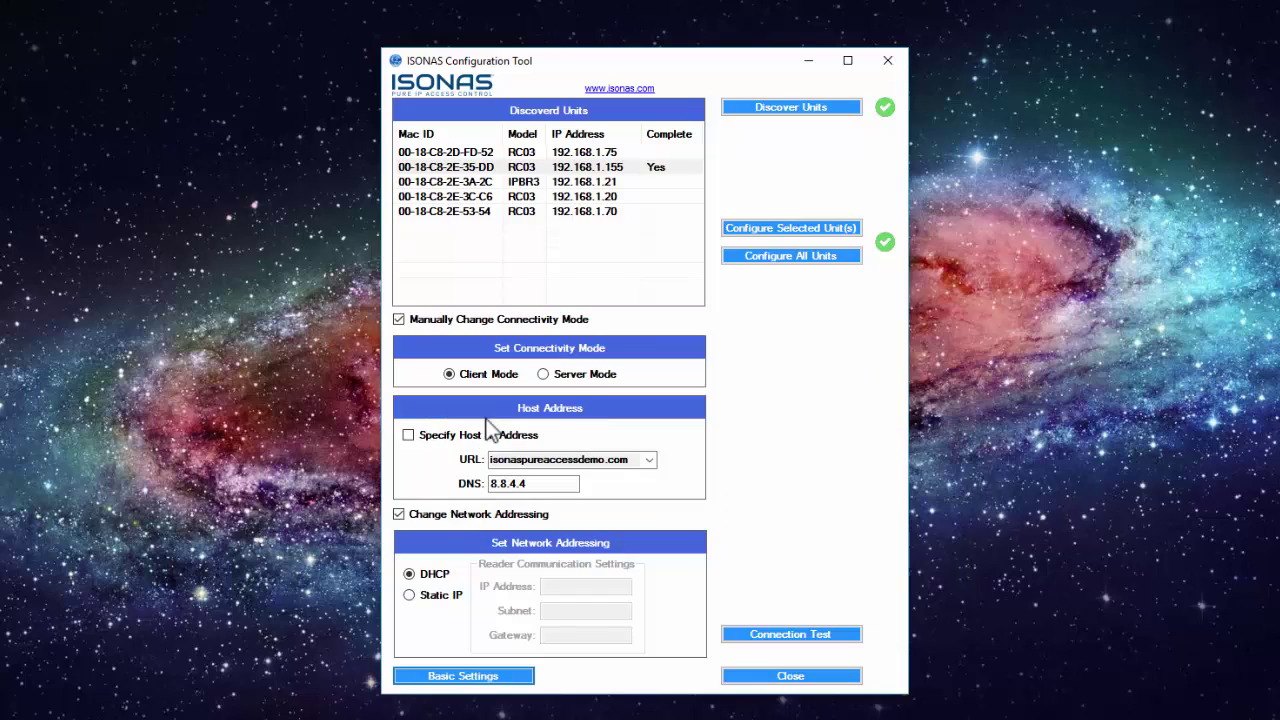
click(410, 596)
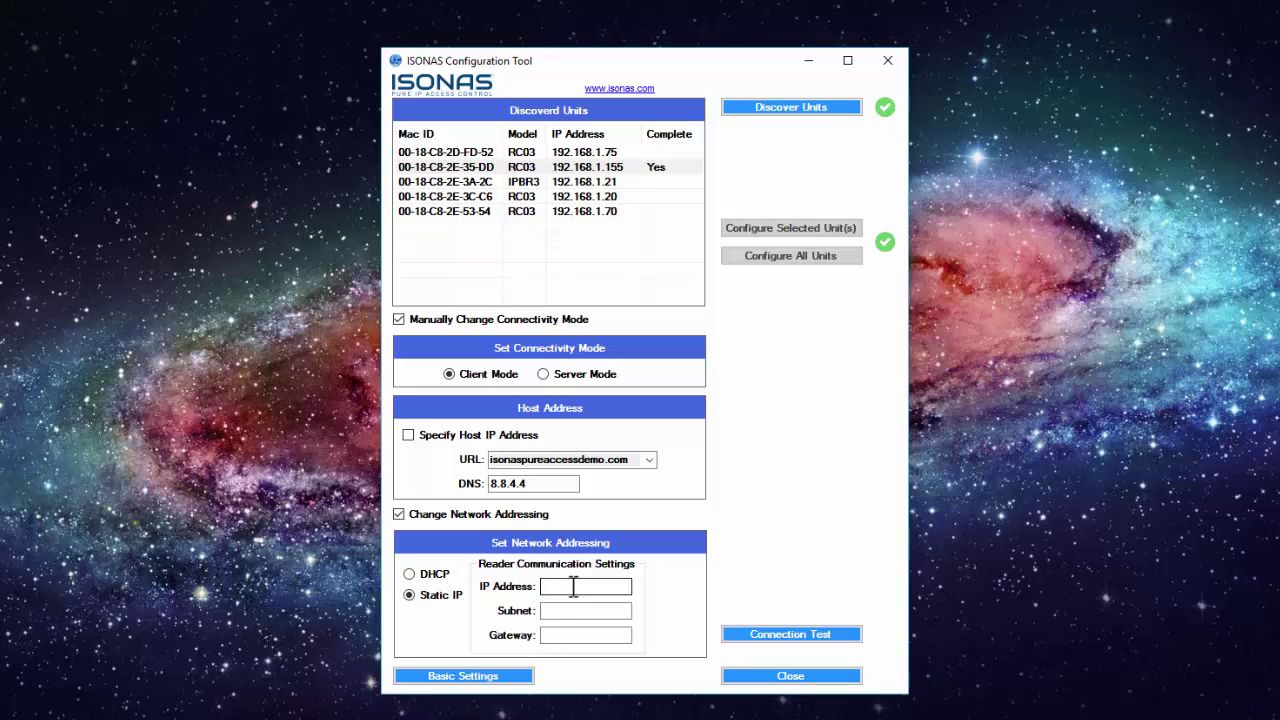
click(573, 588)
text(192.168.1.155)
key(Tab)
text(255.2)
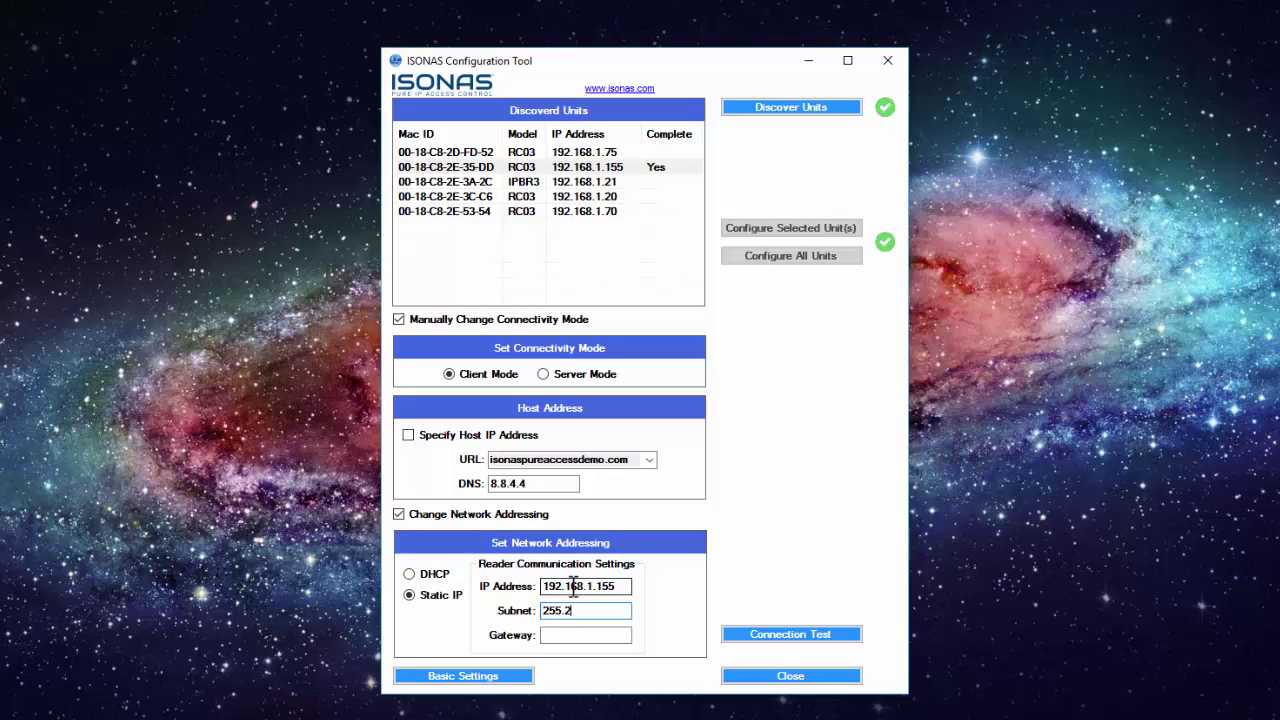
text(55.255.0)
key(Tab)
text(192.168.1.1)
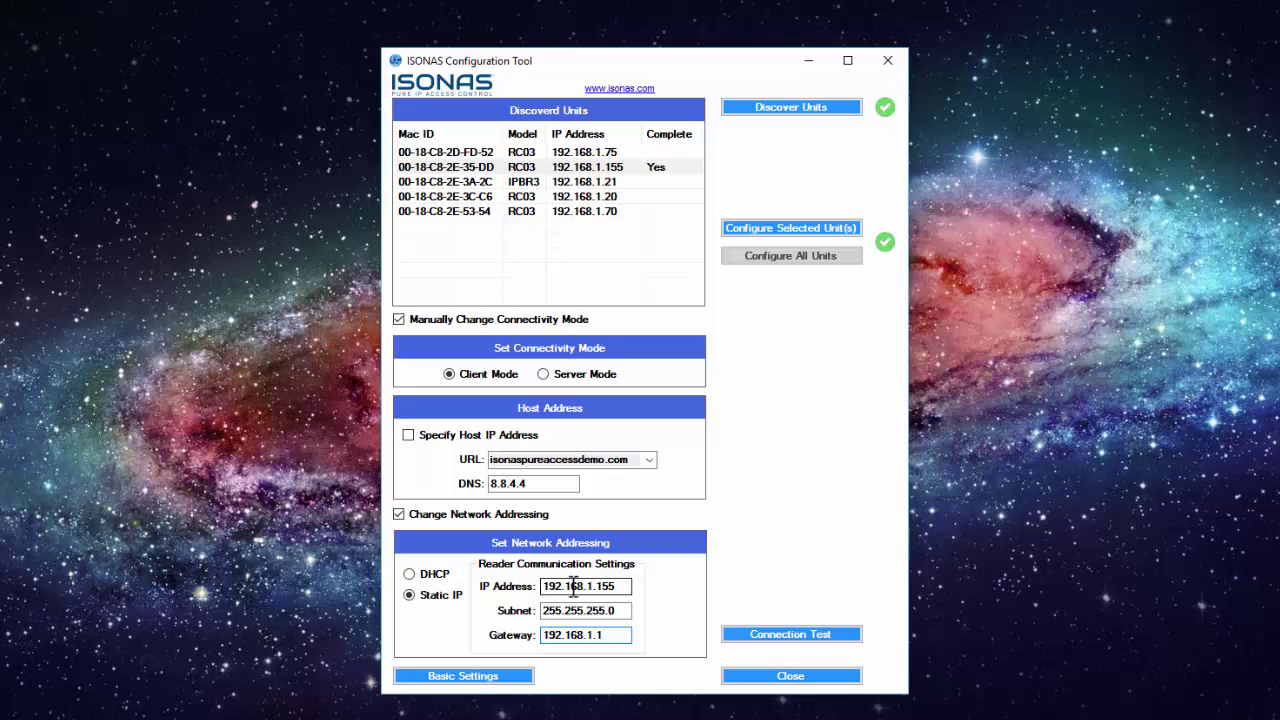
click(521, 167)
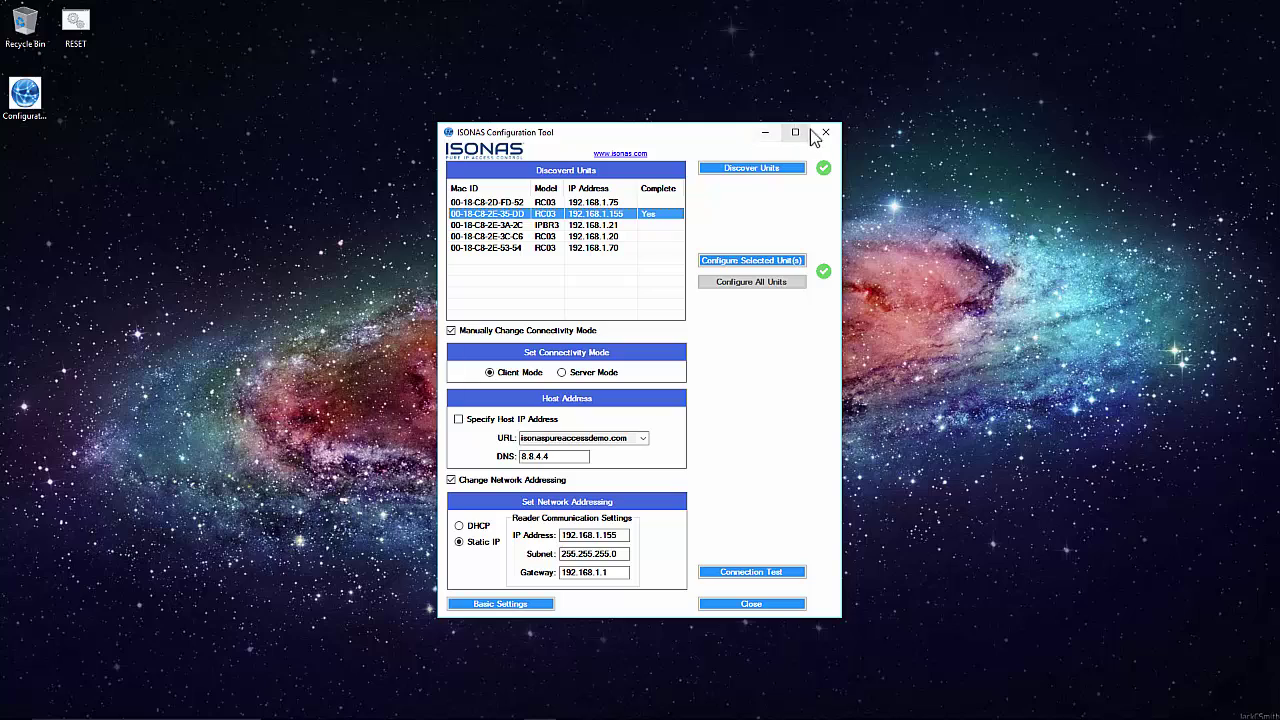
click(822, 130)
In the browser's Pure Access tab, sign in with the account's username and password
key(alt+Tab)
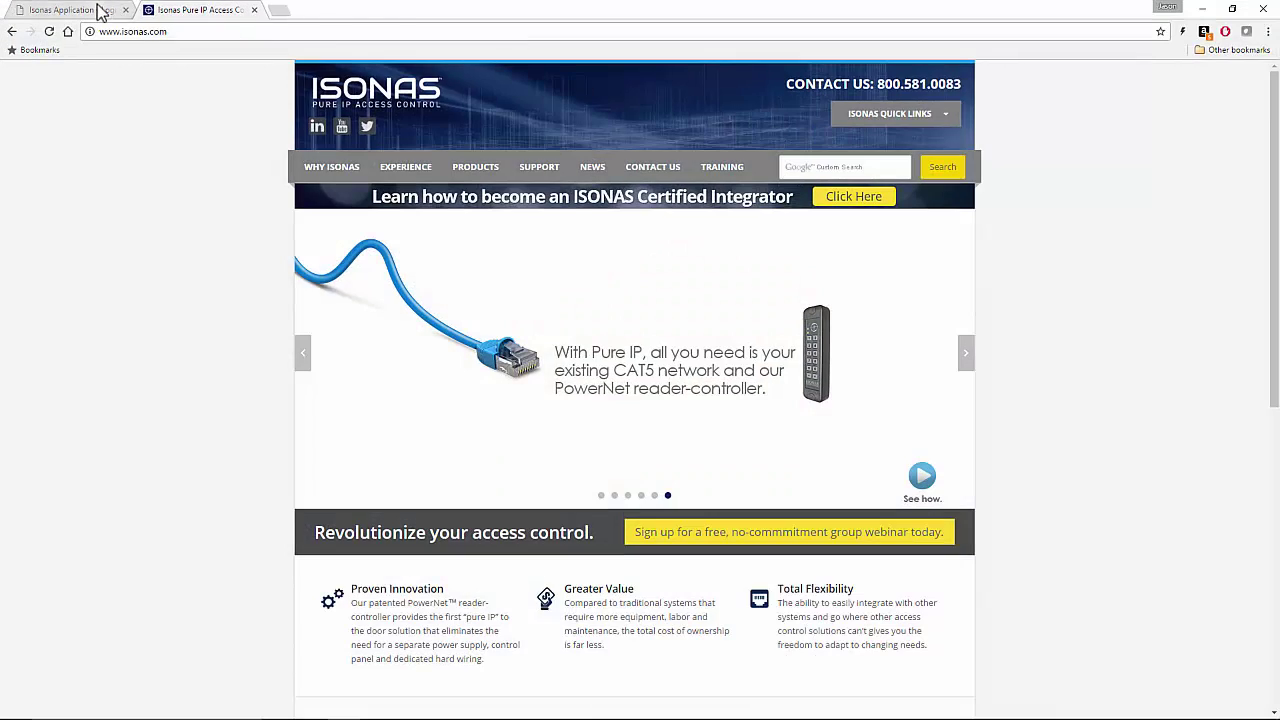
click(100, 12)
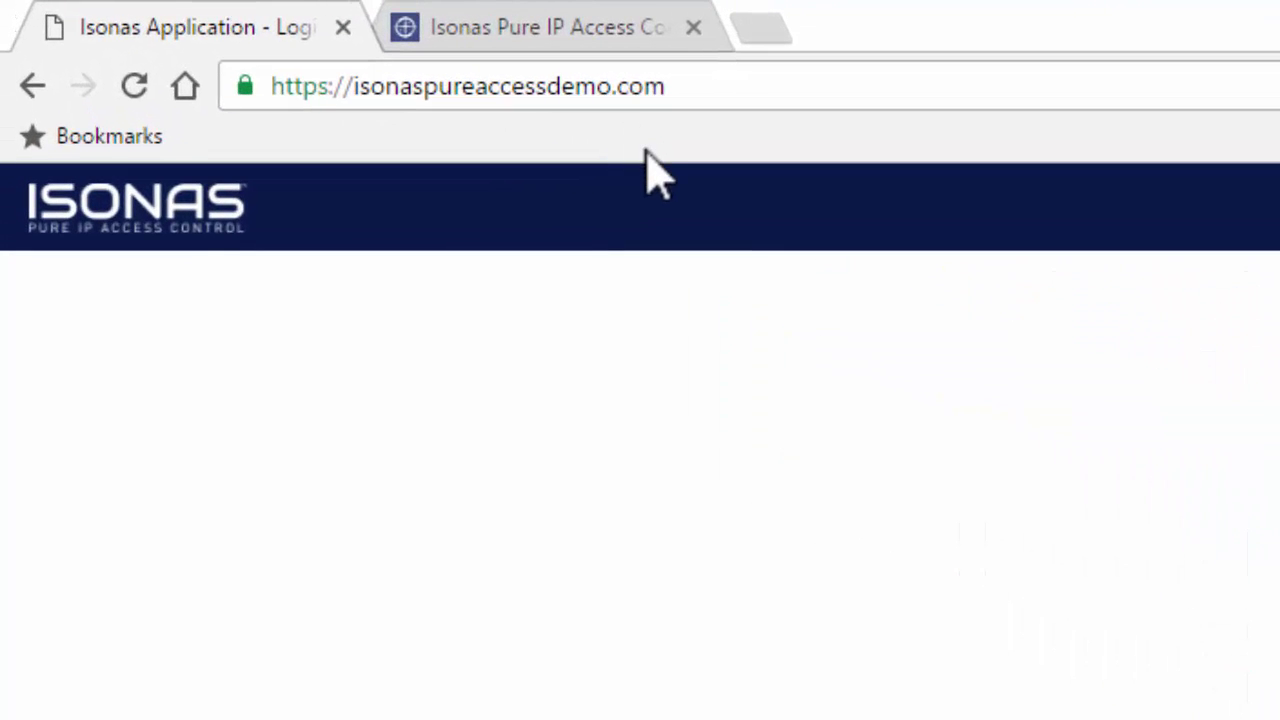
click(588, 274)
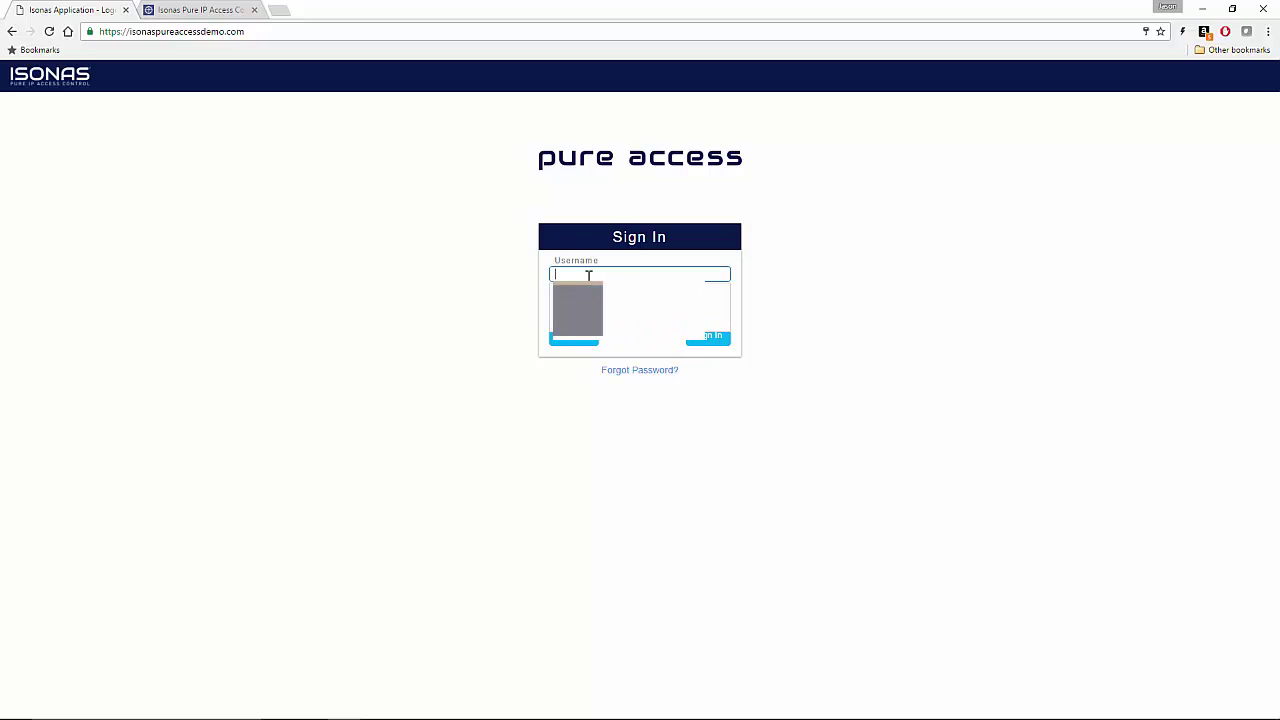
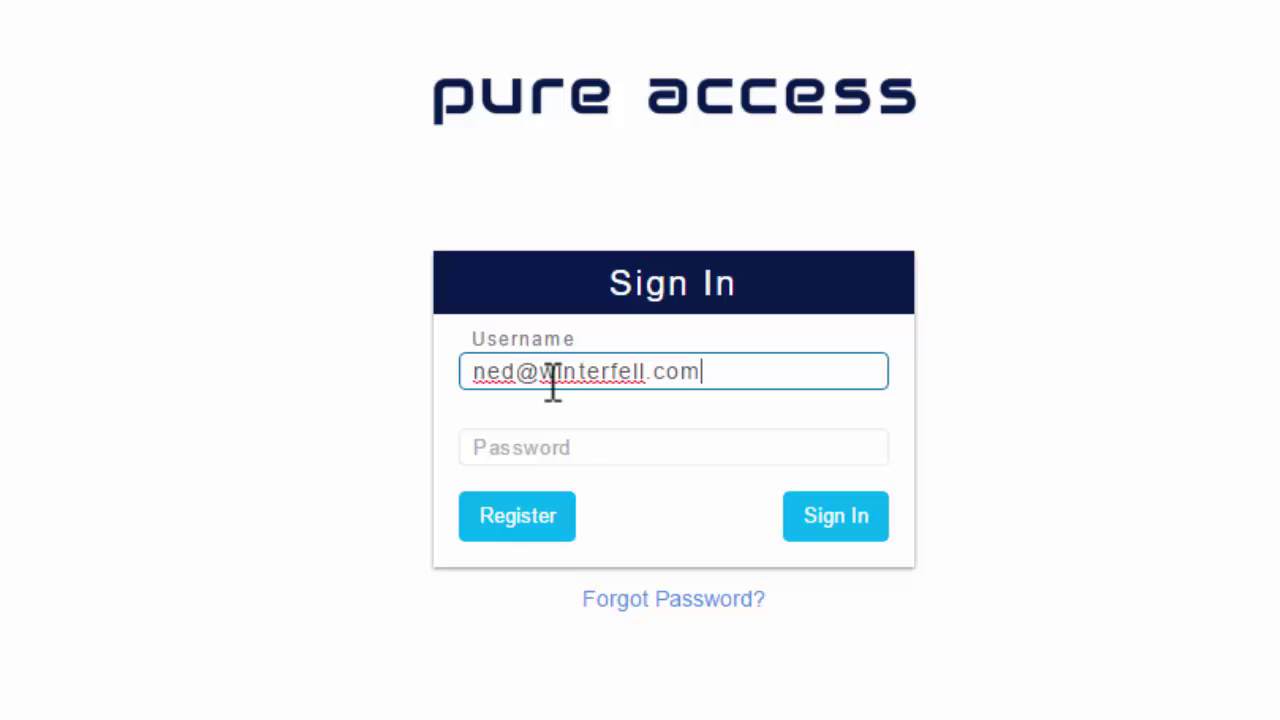
key(Tab)
text(password)
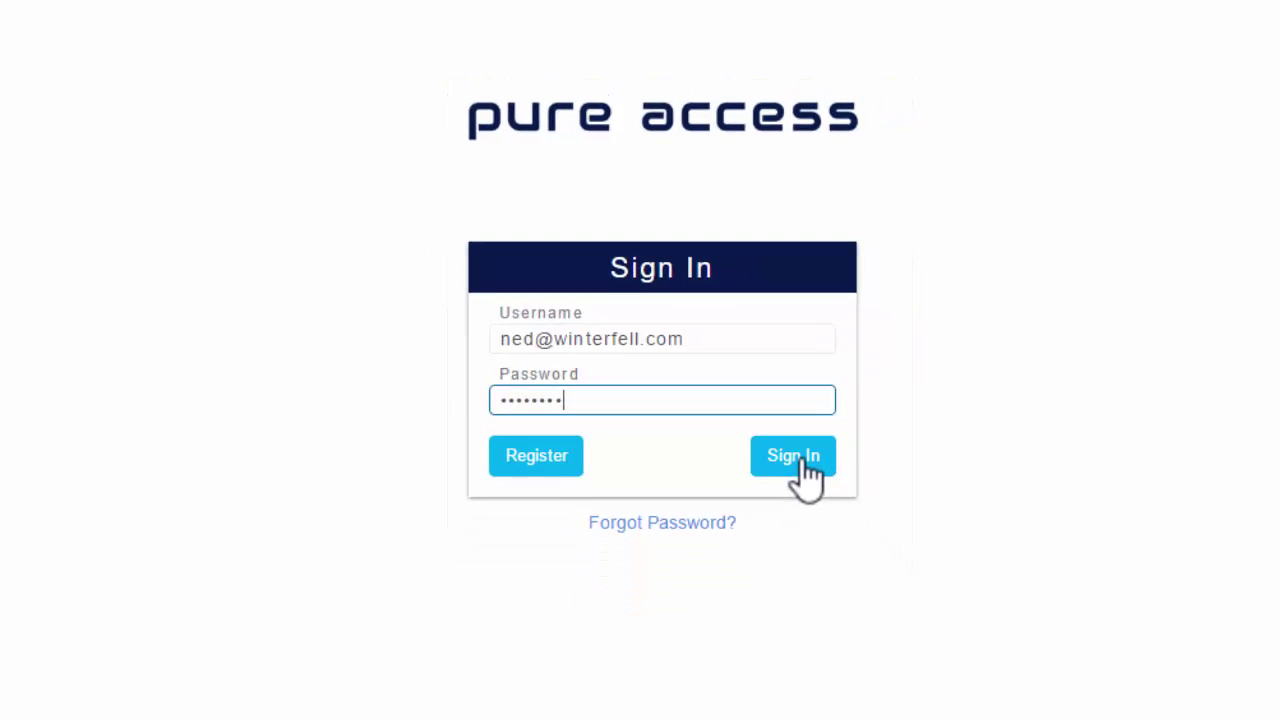
click(736, 369)
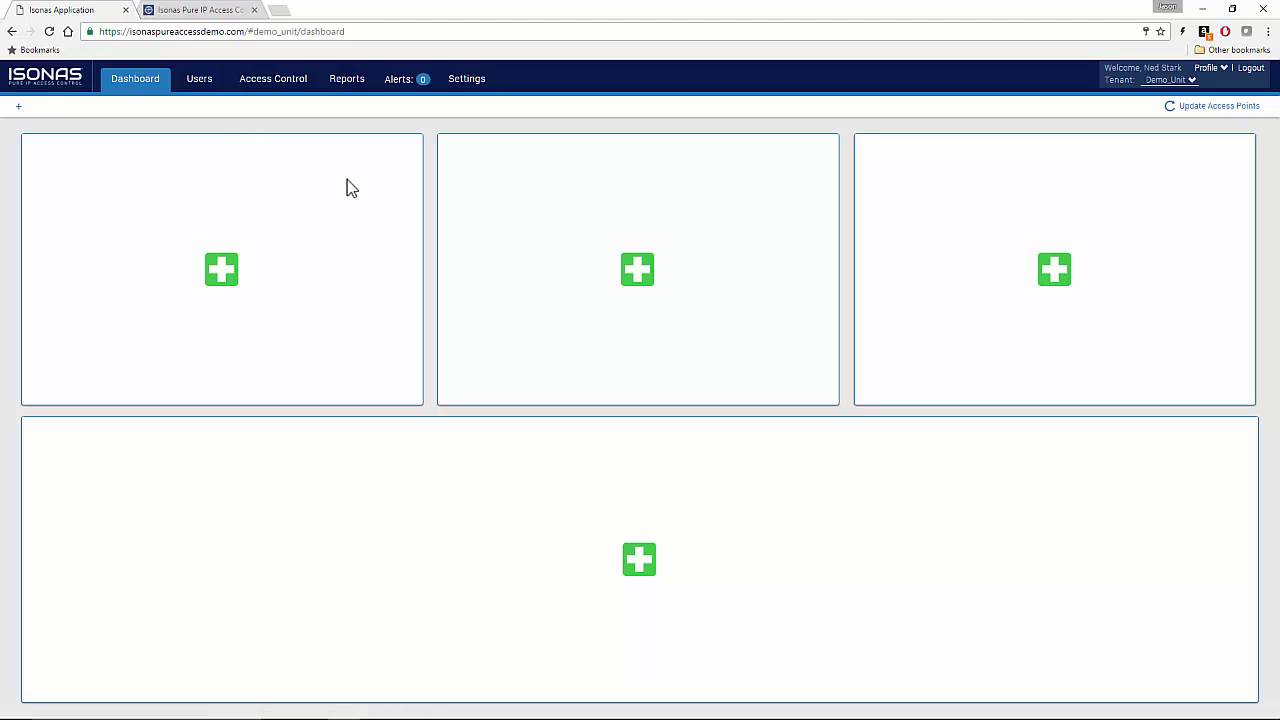
Go to Access Control > Access Points and start adding a new access point
click(275, 82)
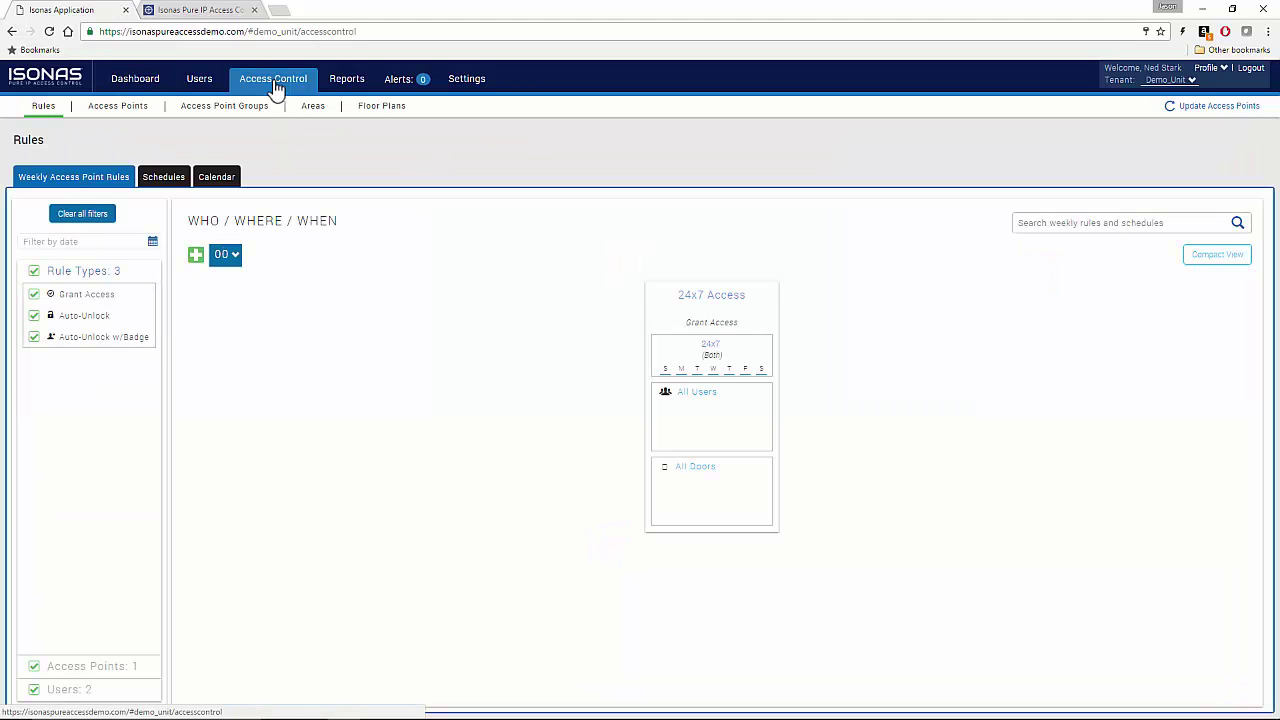
click(127, 111)
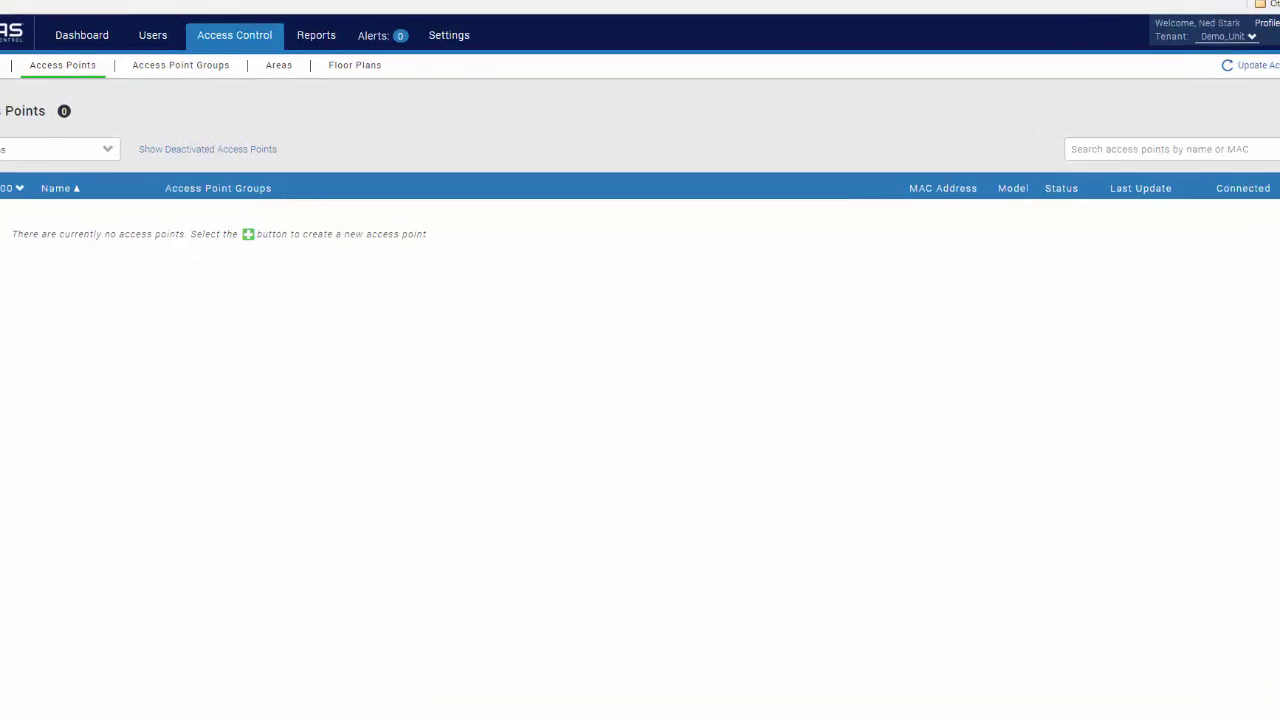
click(37, 218)
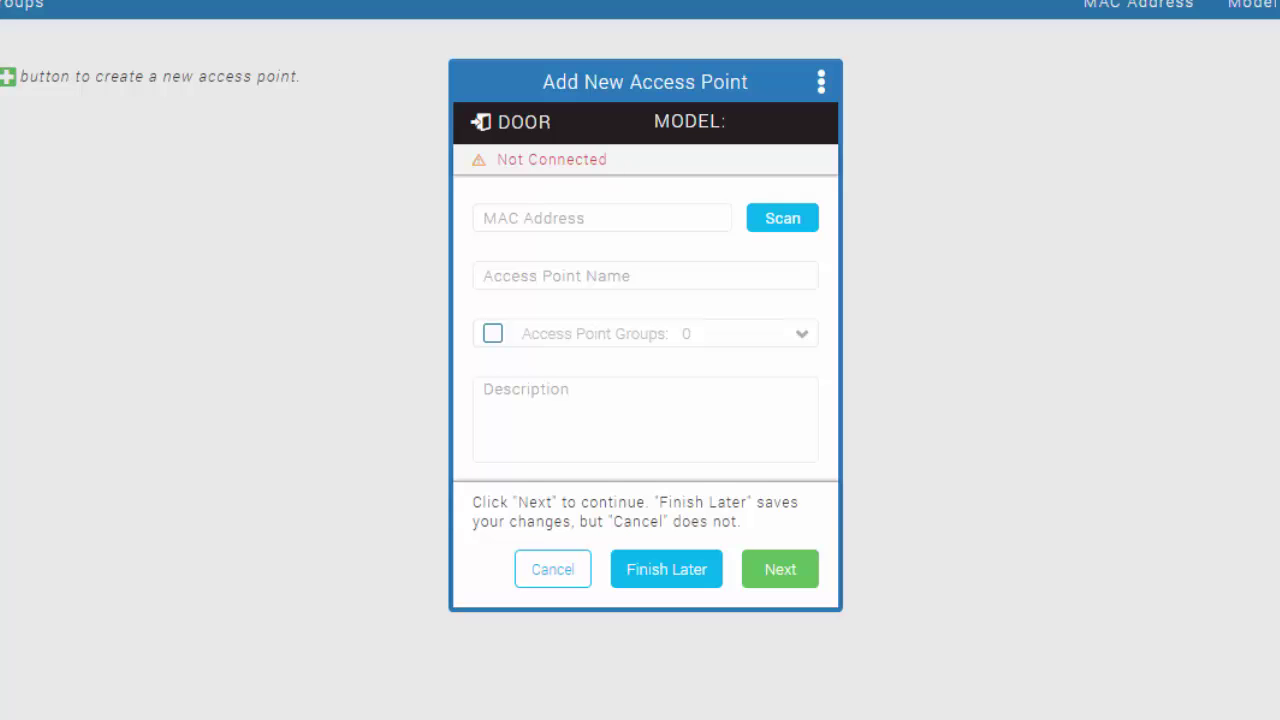
Enter MAC address 00-18-C8-2E-35-DD and name the access point 'Demo Unit'
click(517, 221)
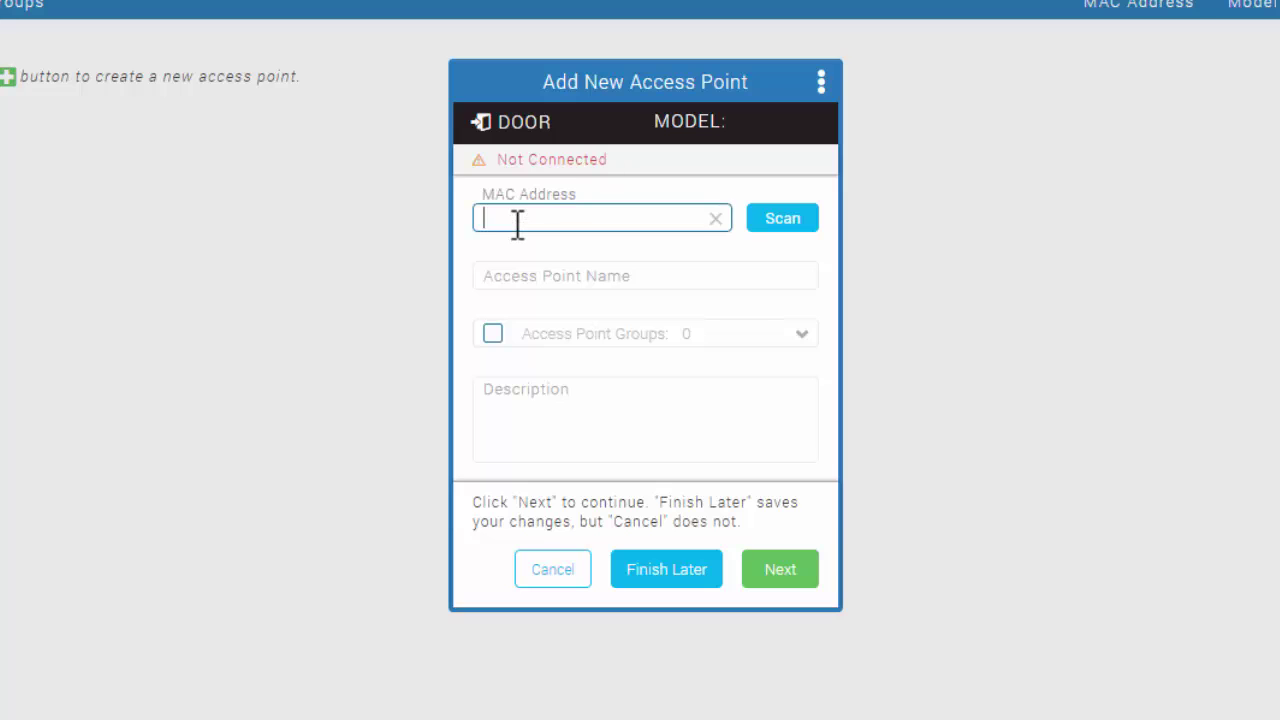
text(00-18-C8)
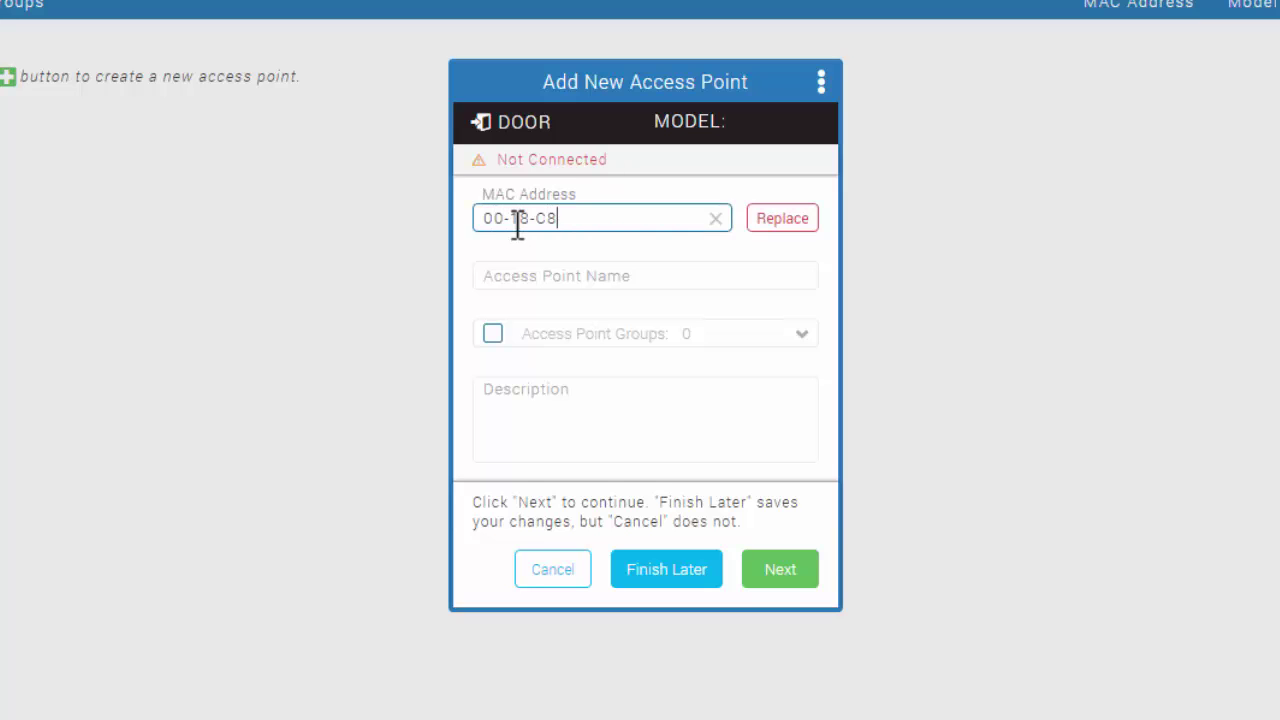
text(-2E-35-DD)
key(Tab)
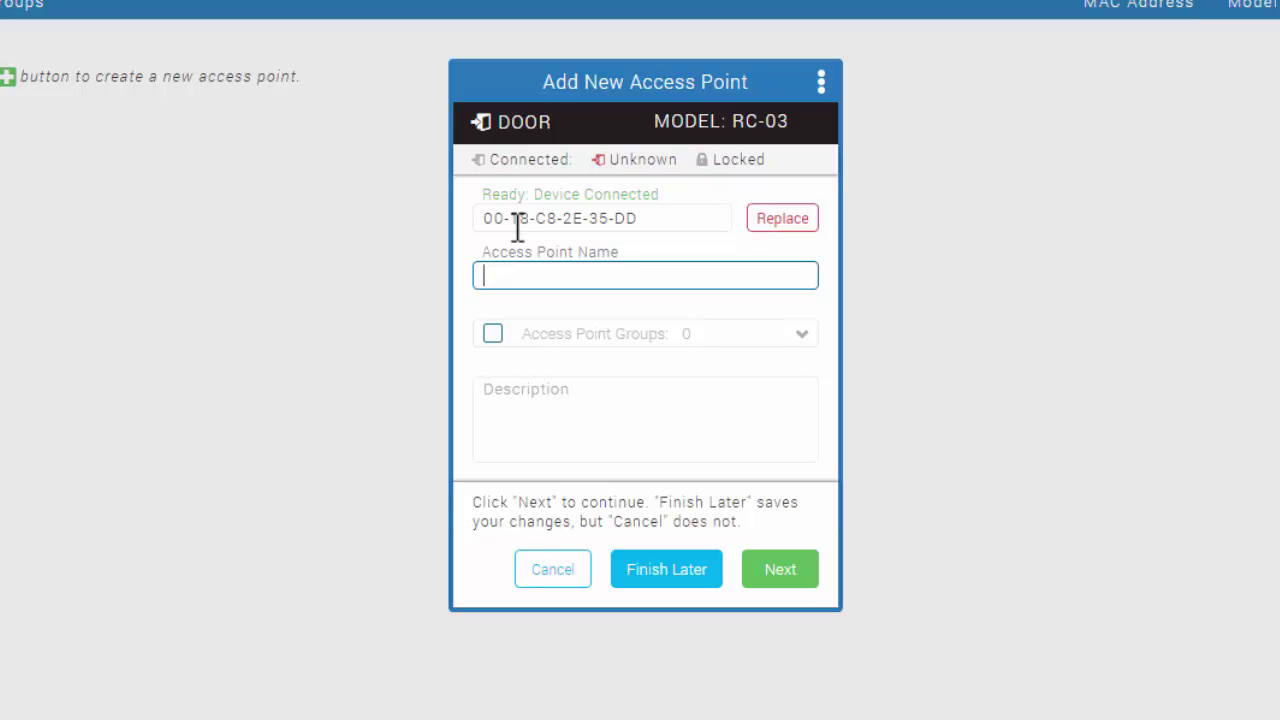
text(Demo Unit)
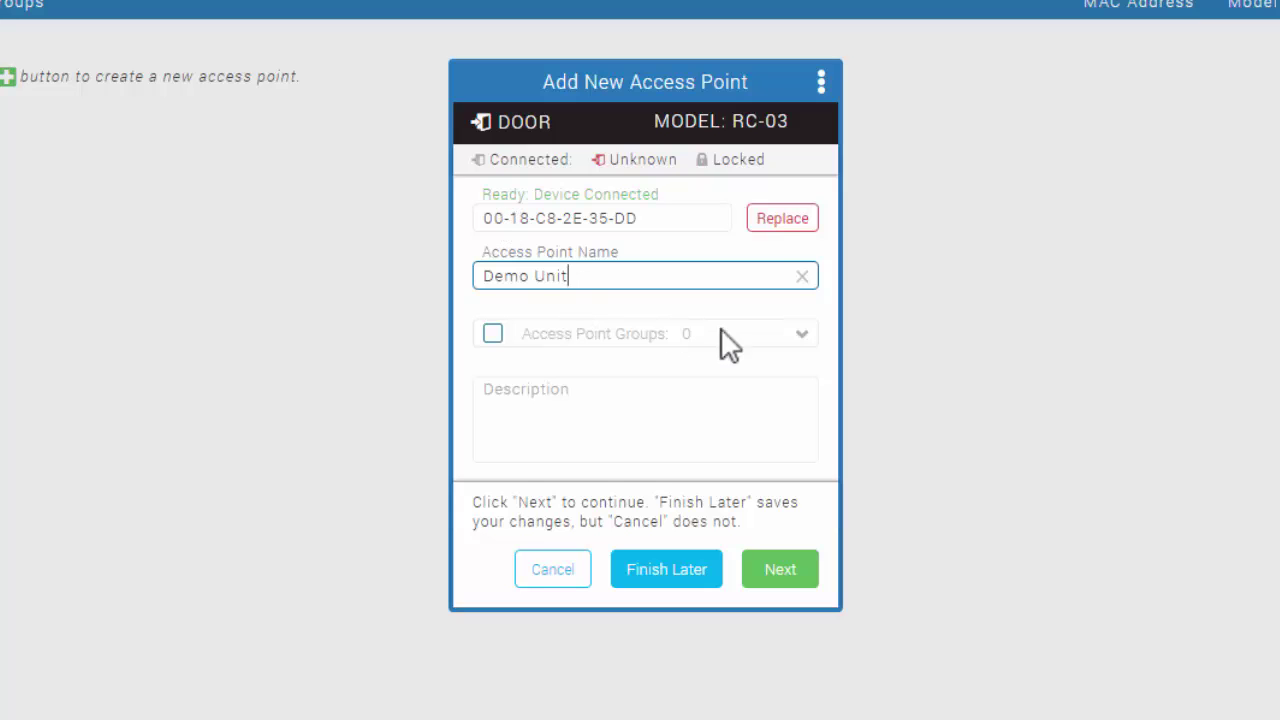
Add the door to the All Doors group and enable the REX input
click(805, 334)
click(492, 417)
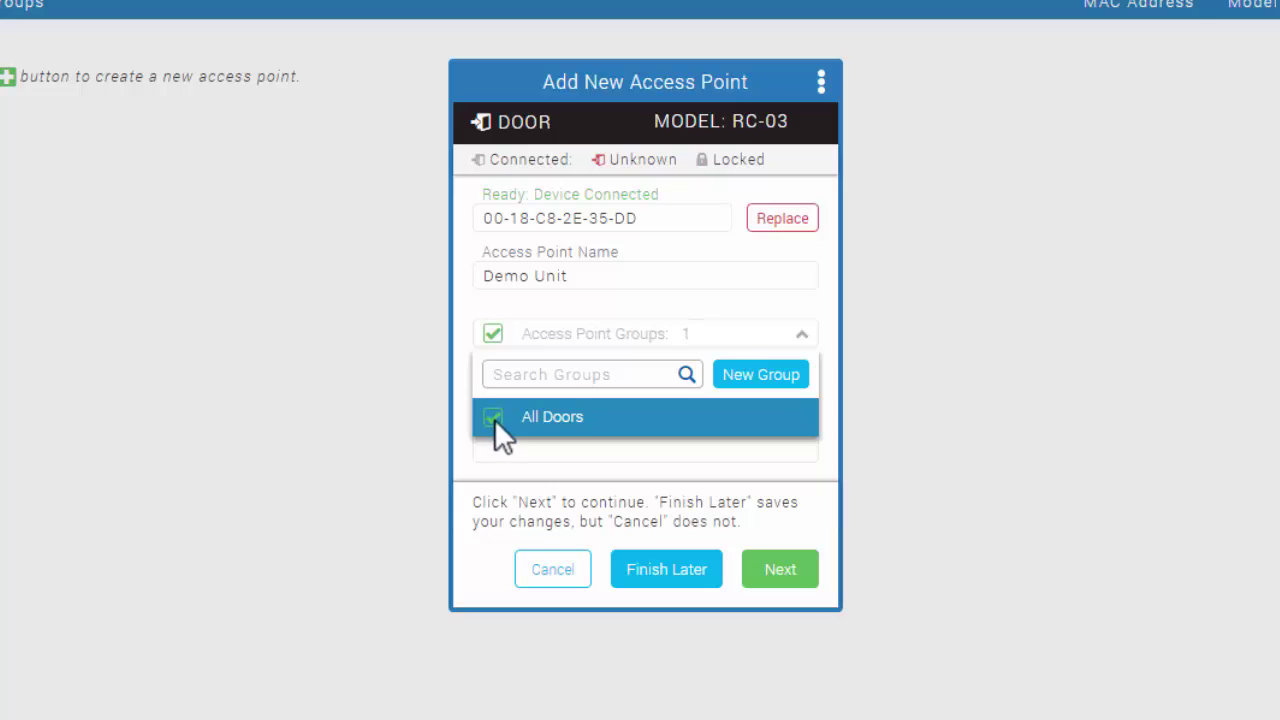
click(580, 337)
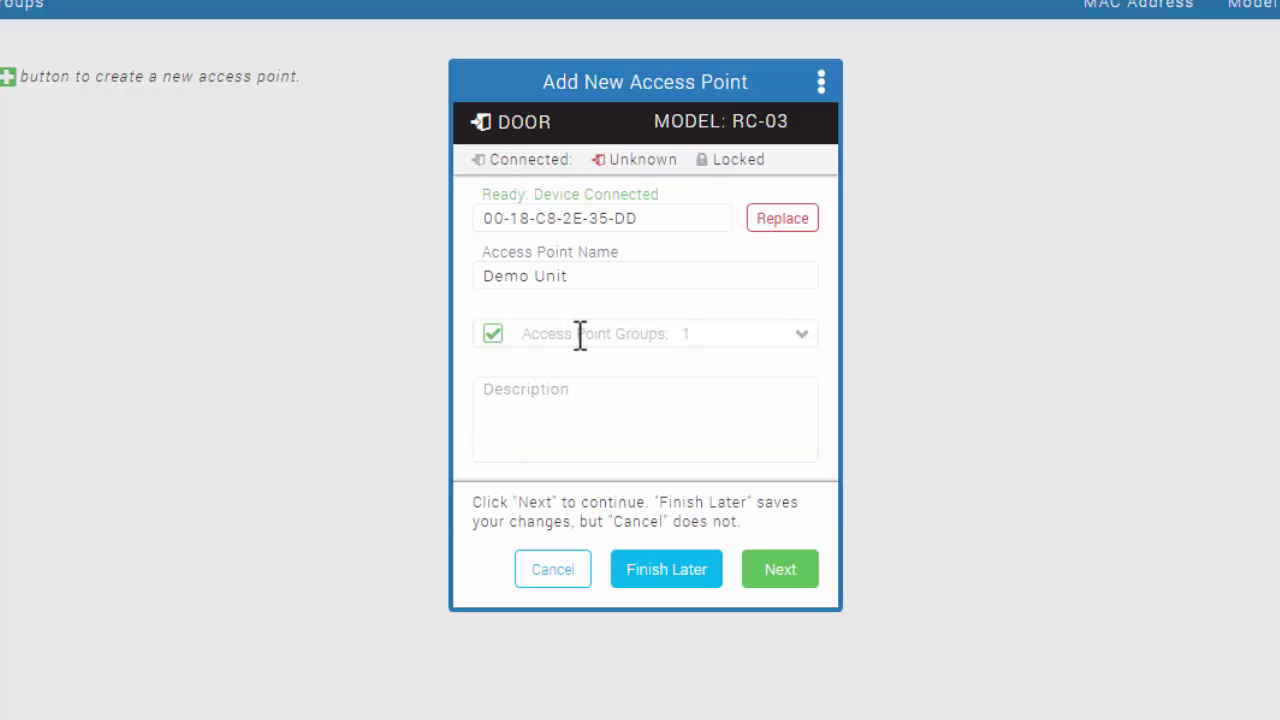
click(777, 572)
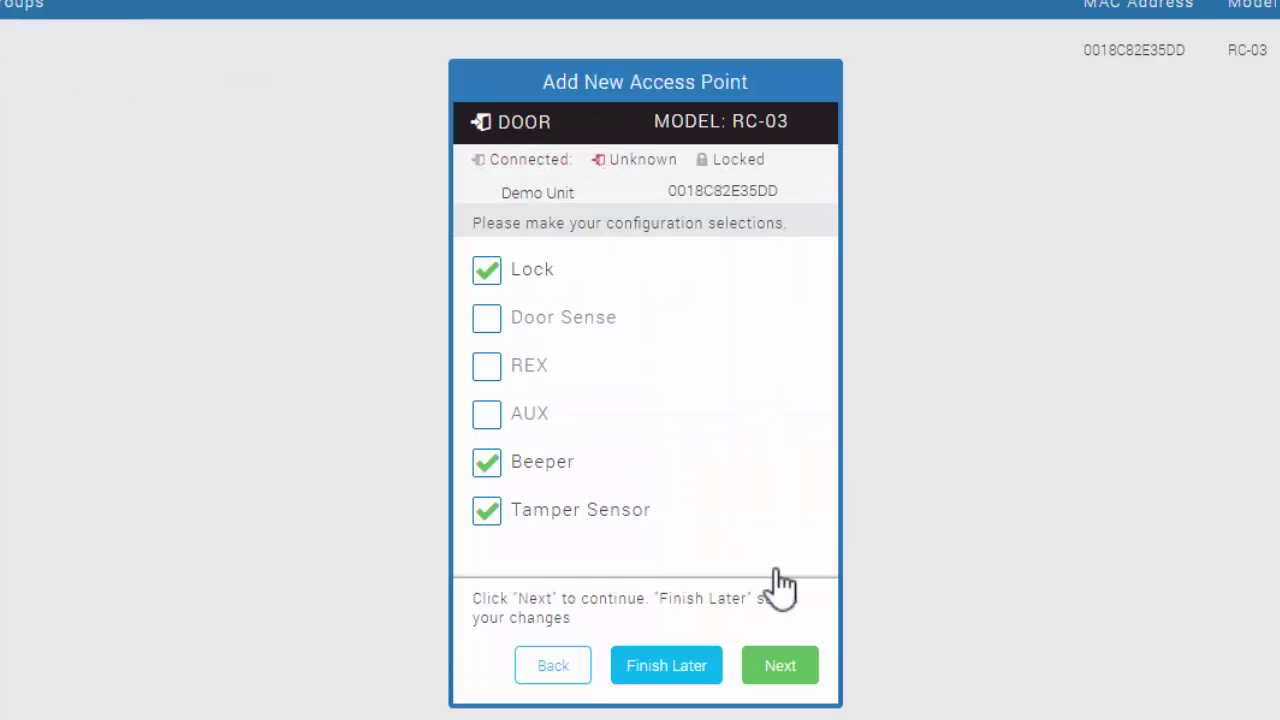
click(486, 367)
click(788, 668)
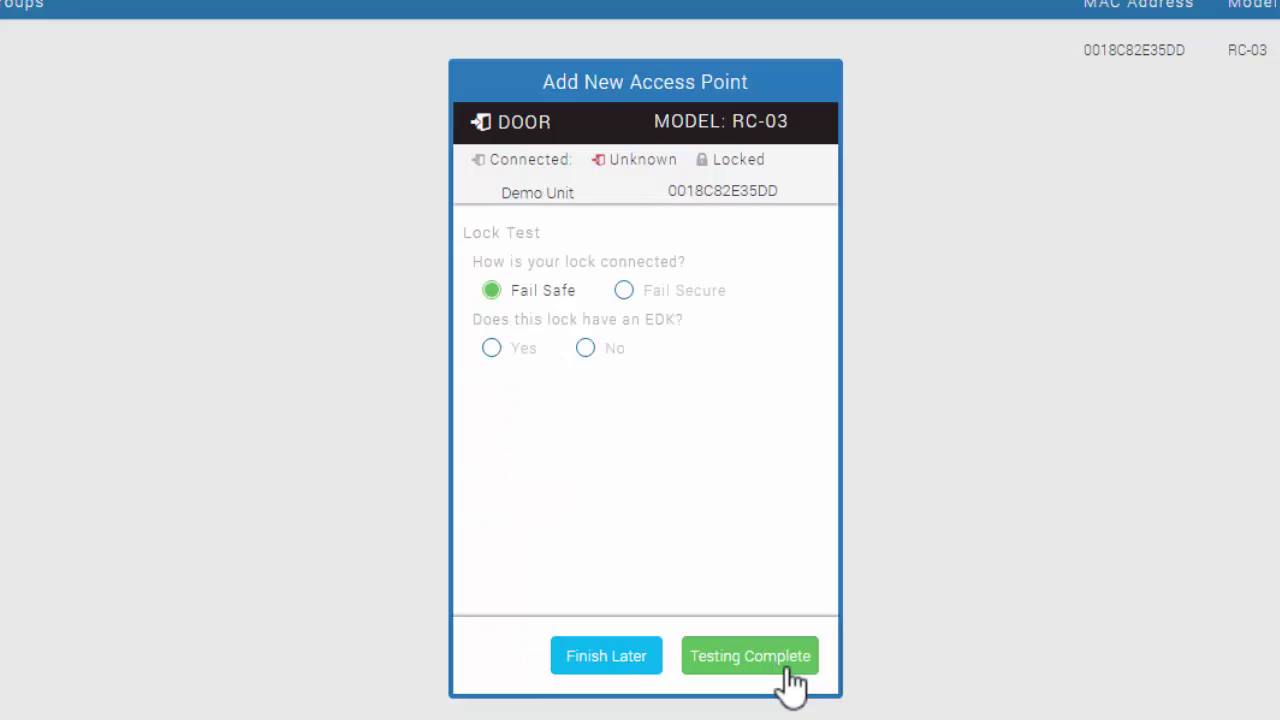
Test the lock as Fail Secure with an EDK, confirming the latch and keeping the EDK code
click(628, 287)
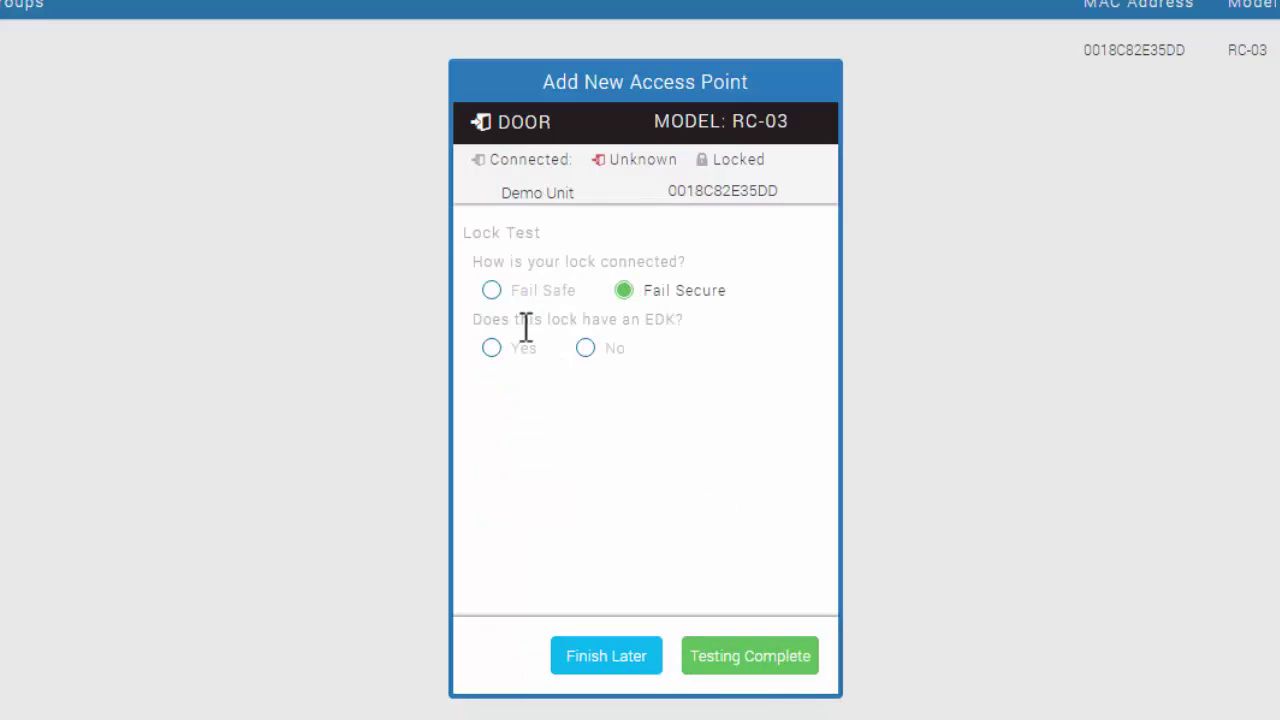
click(491, 348)
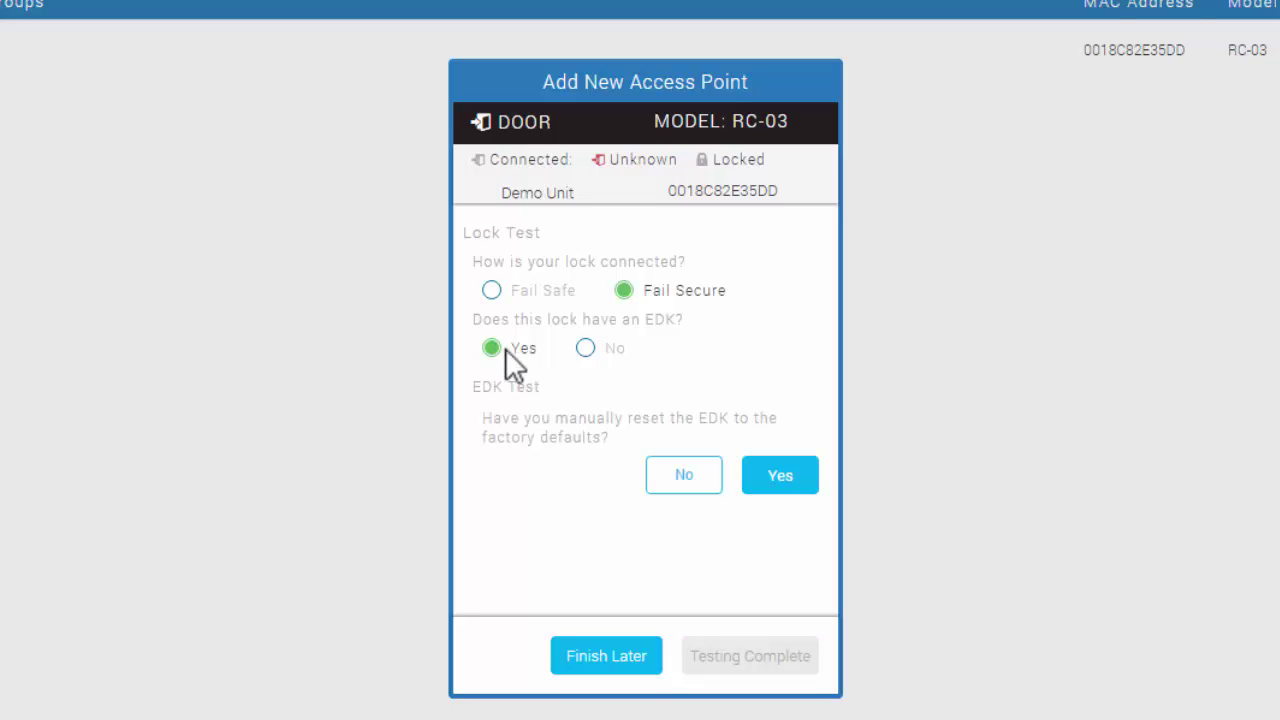
click(779, 484)
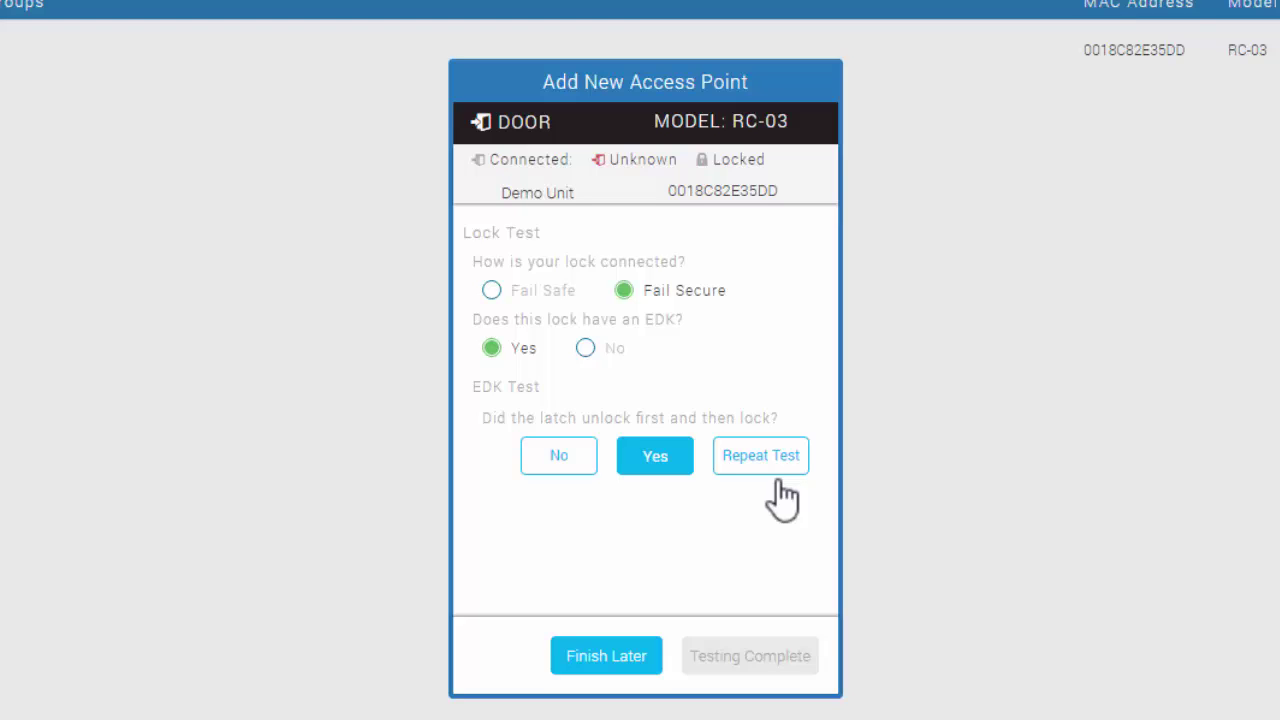
click(660, 456)
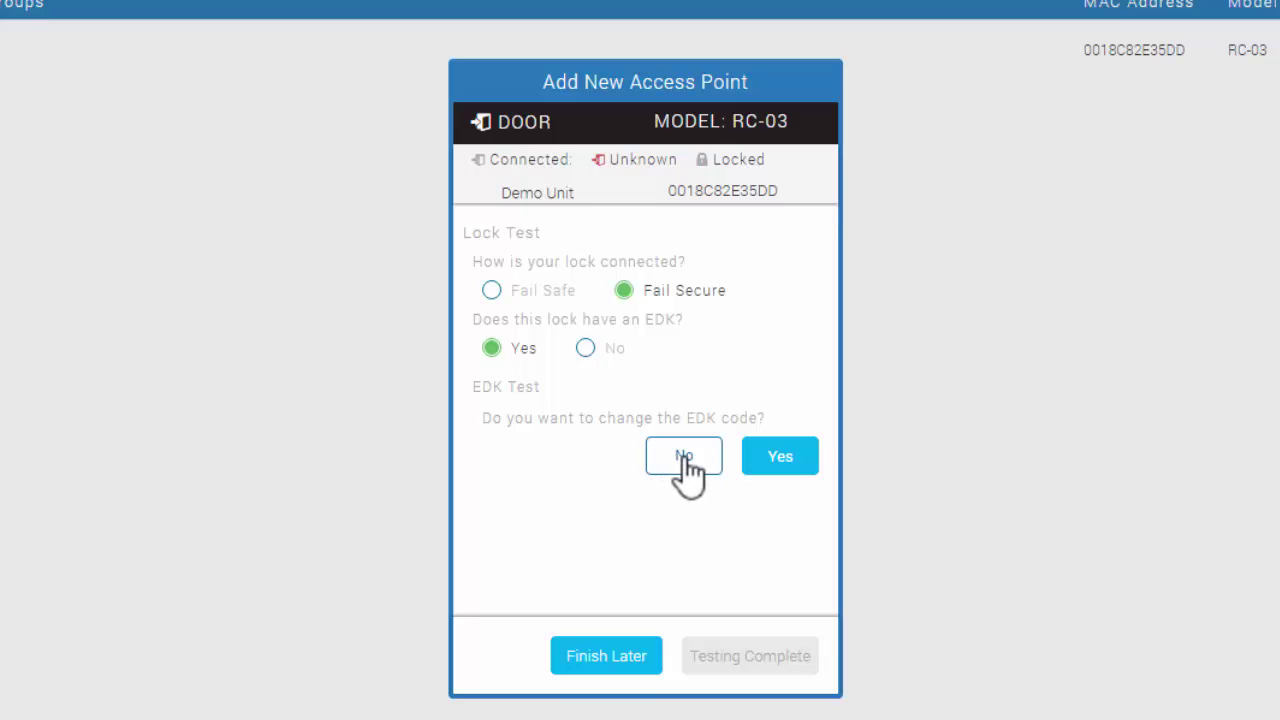
click(684, 457)
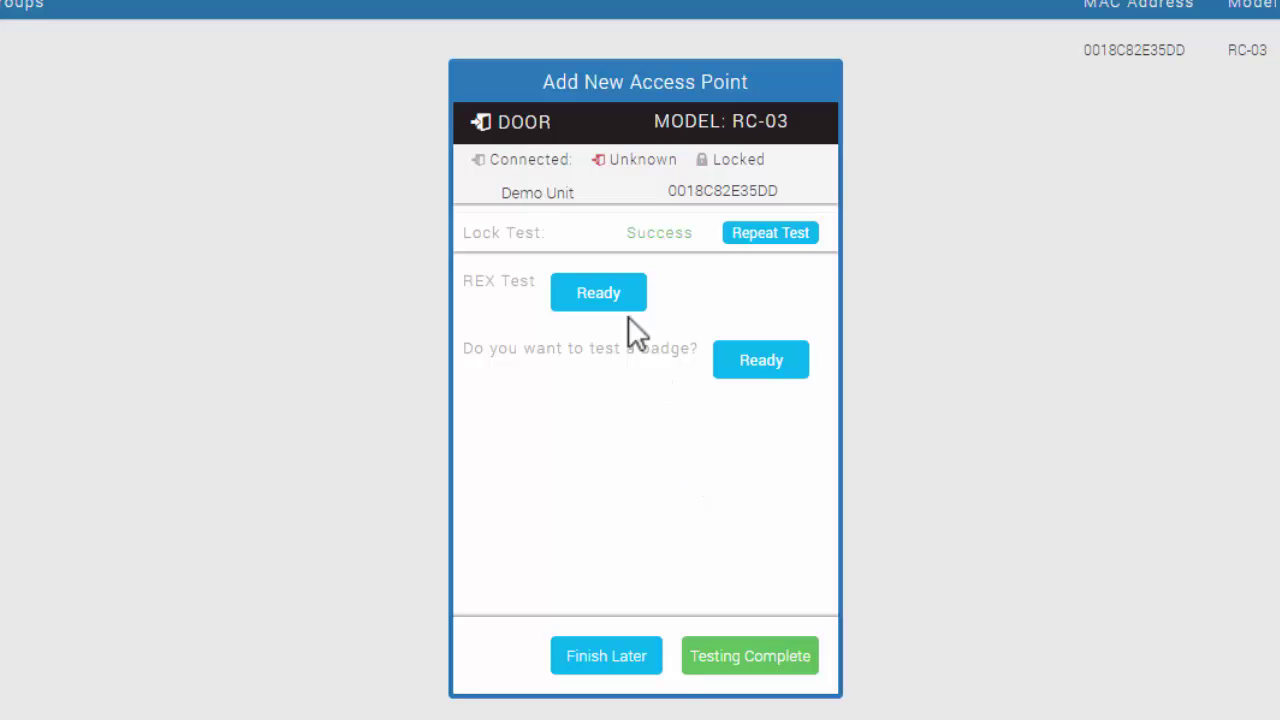
Run the REX and badge tests and mark testing complete
click(587, 294)
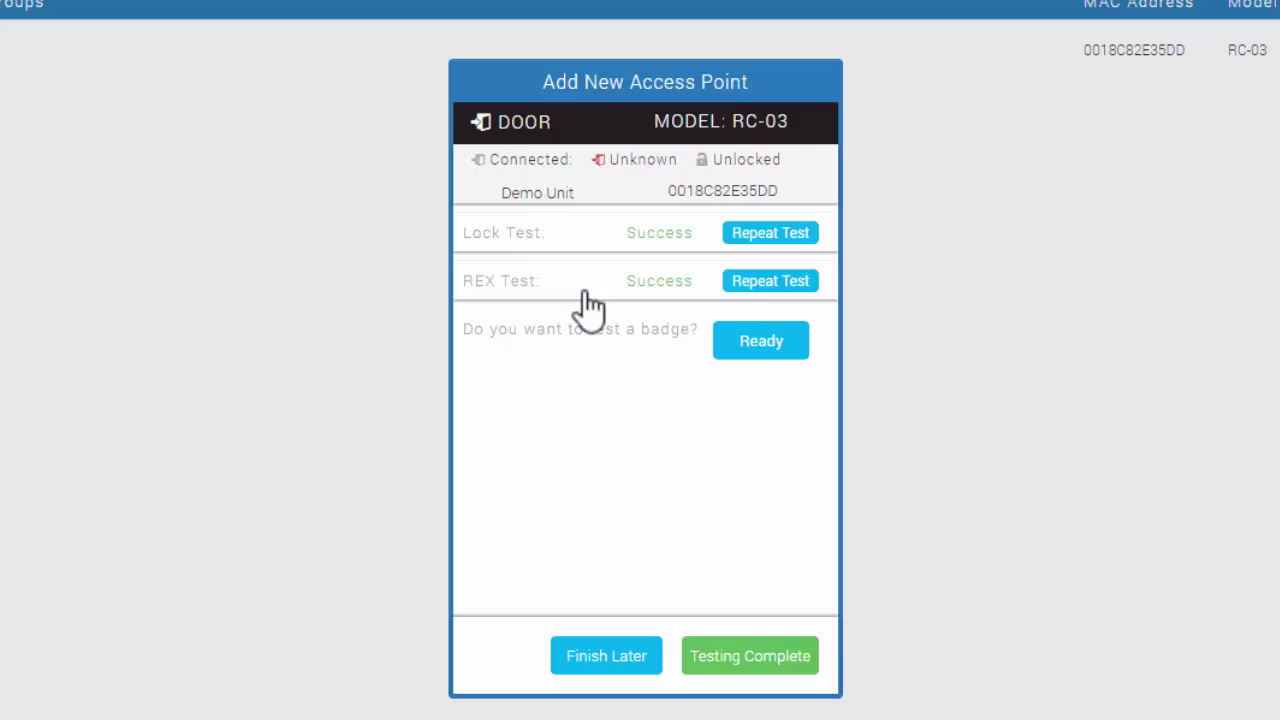
click(761, 345)
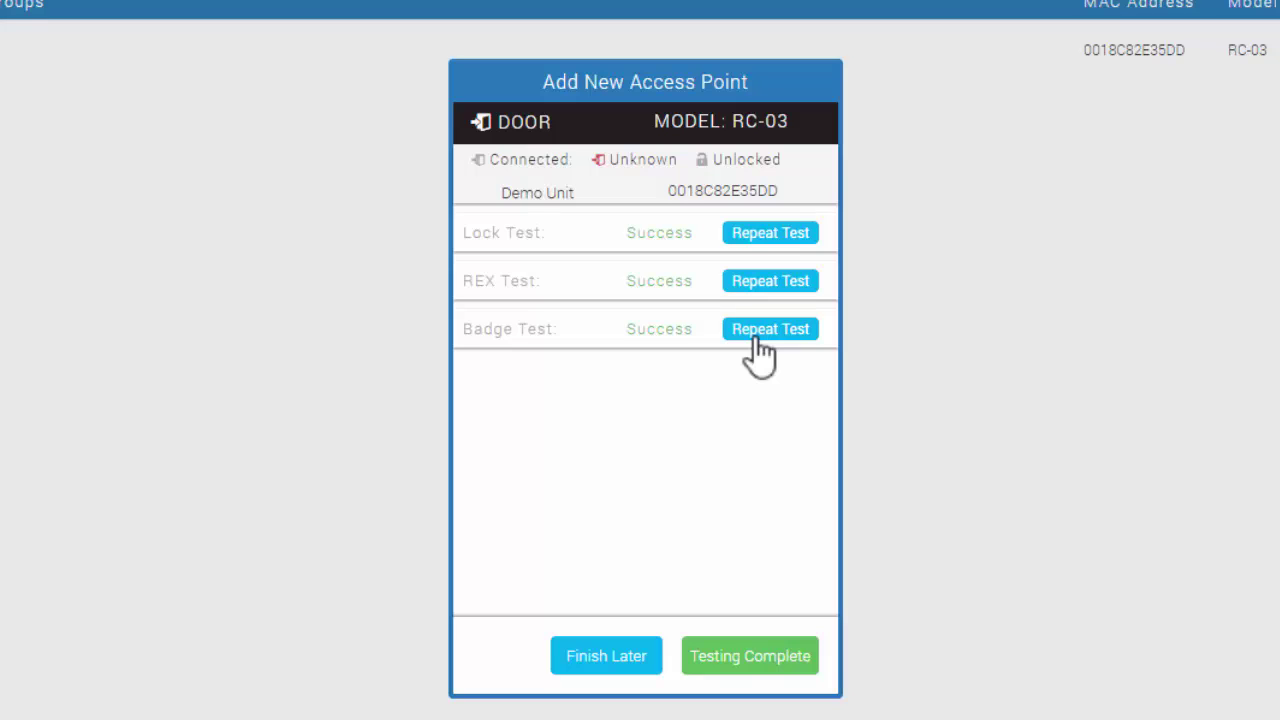
click(757, 660)
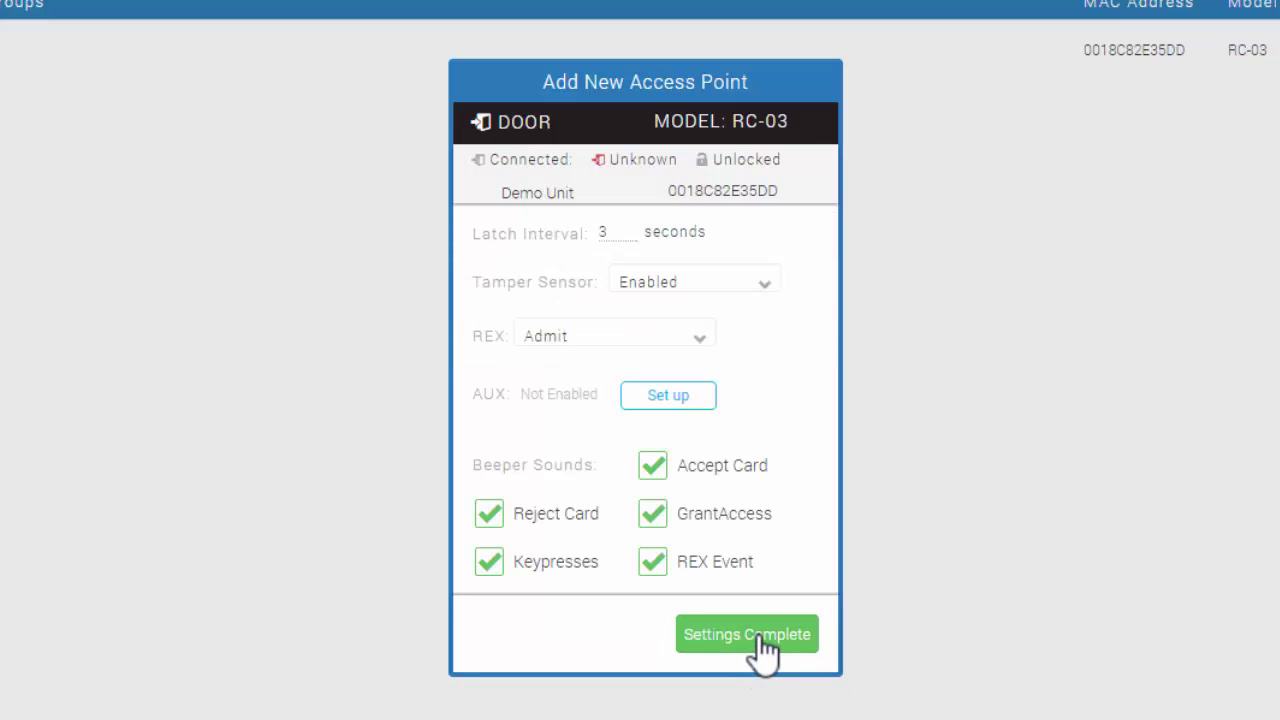
Accept the 3-second latch and REX Admit door settings and relock Demo Unit
click(750, 636)
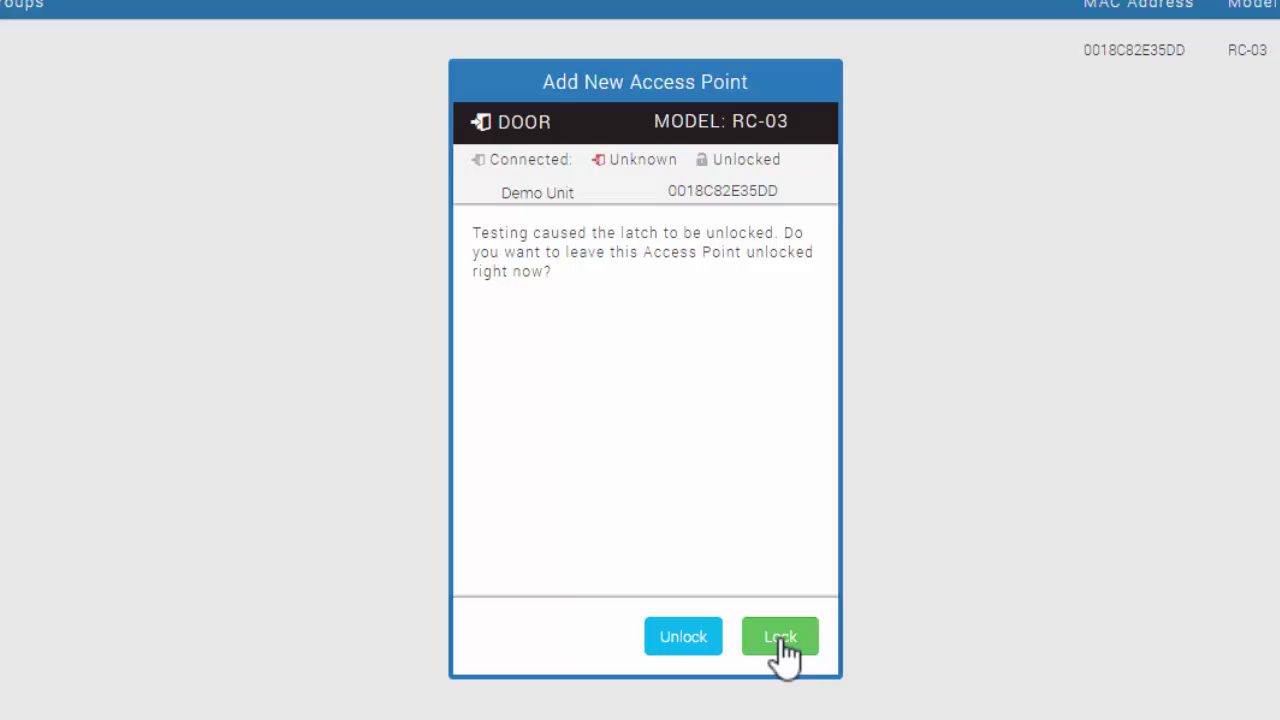
click(782, 643)
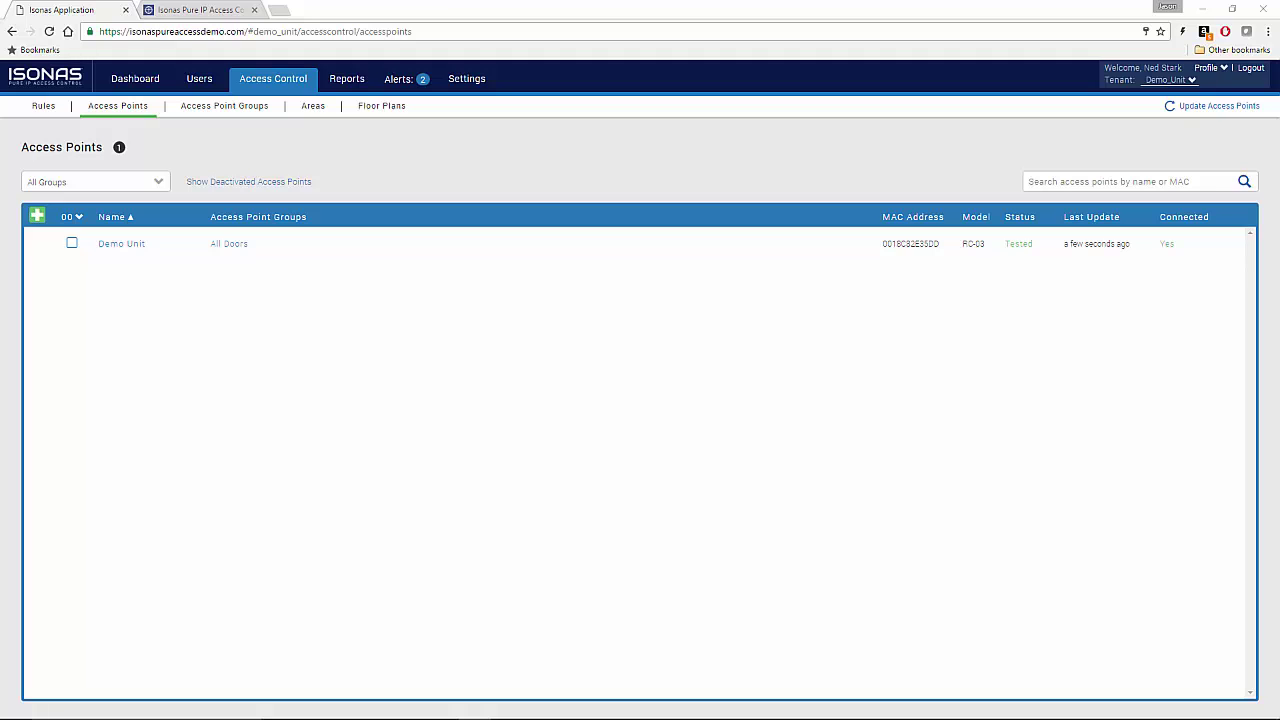
Review the 24x7 Access rule for All Users on All Doors, then go to the Users page
click(42, 108)
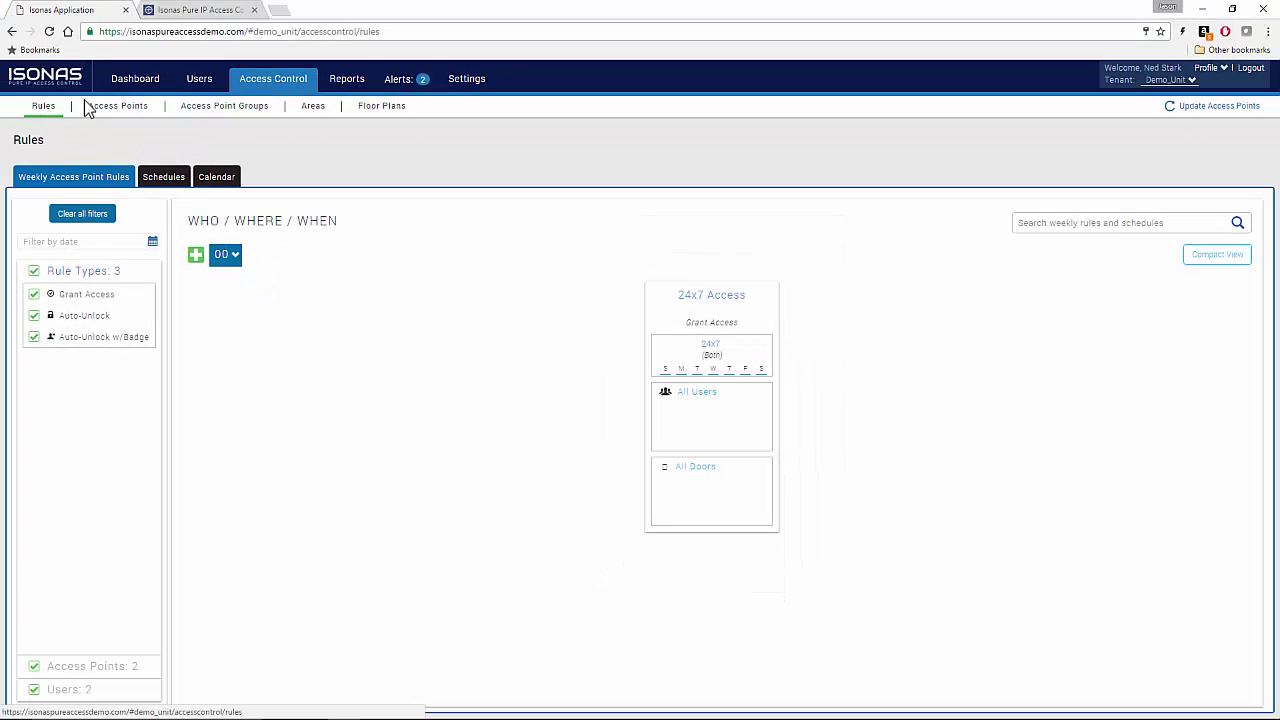
click(201, 86)
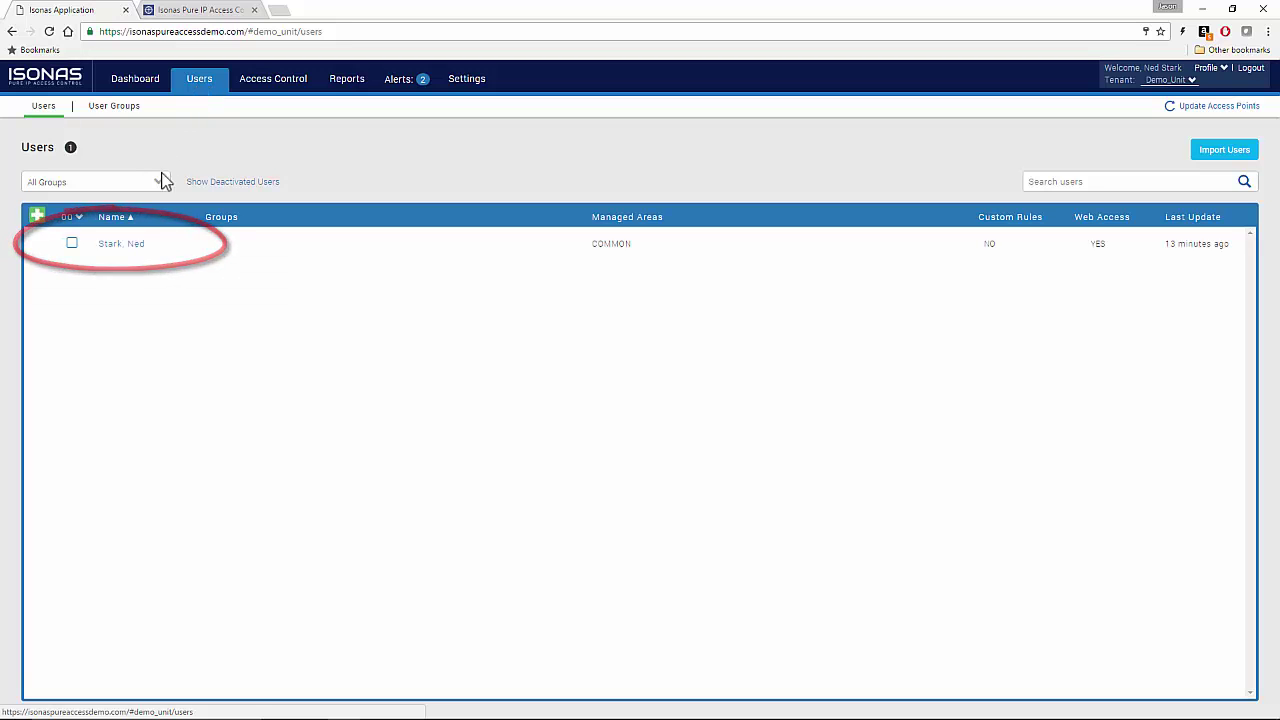
Upload a portrait image file and save it as the existing user's profile picture
click(123, 245)
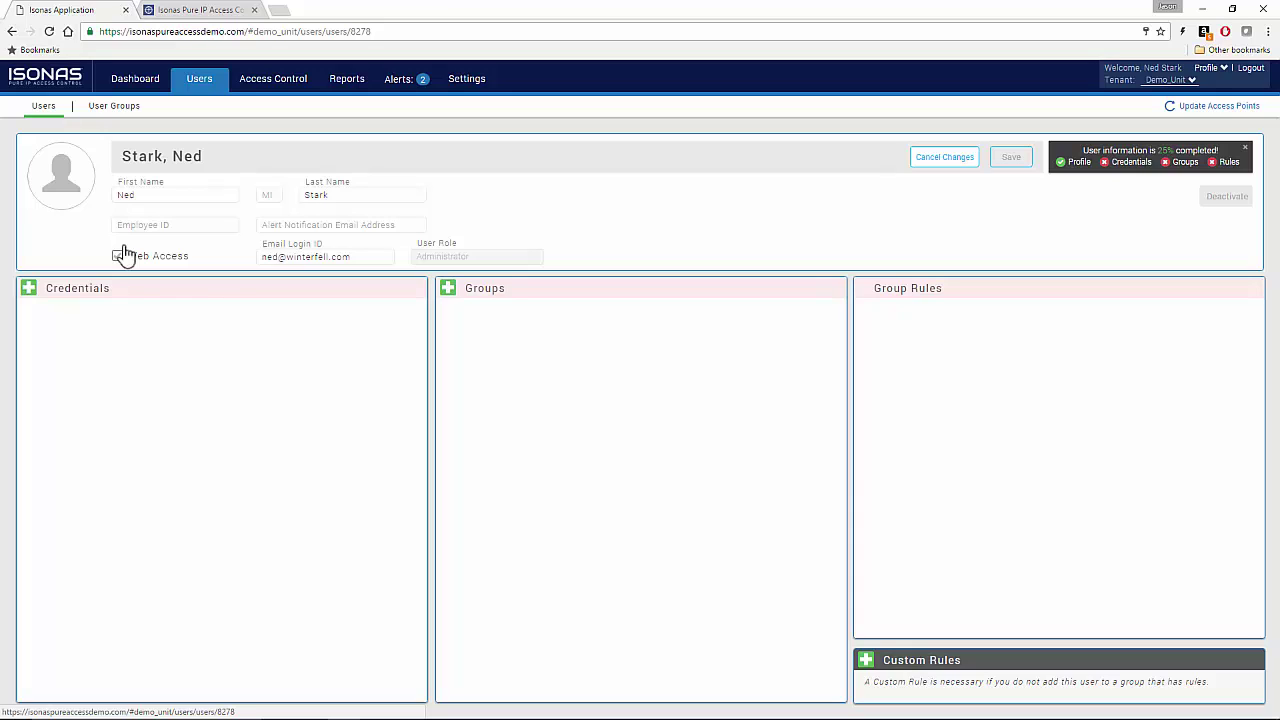
click(75, 187)
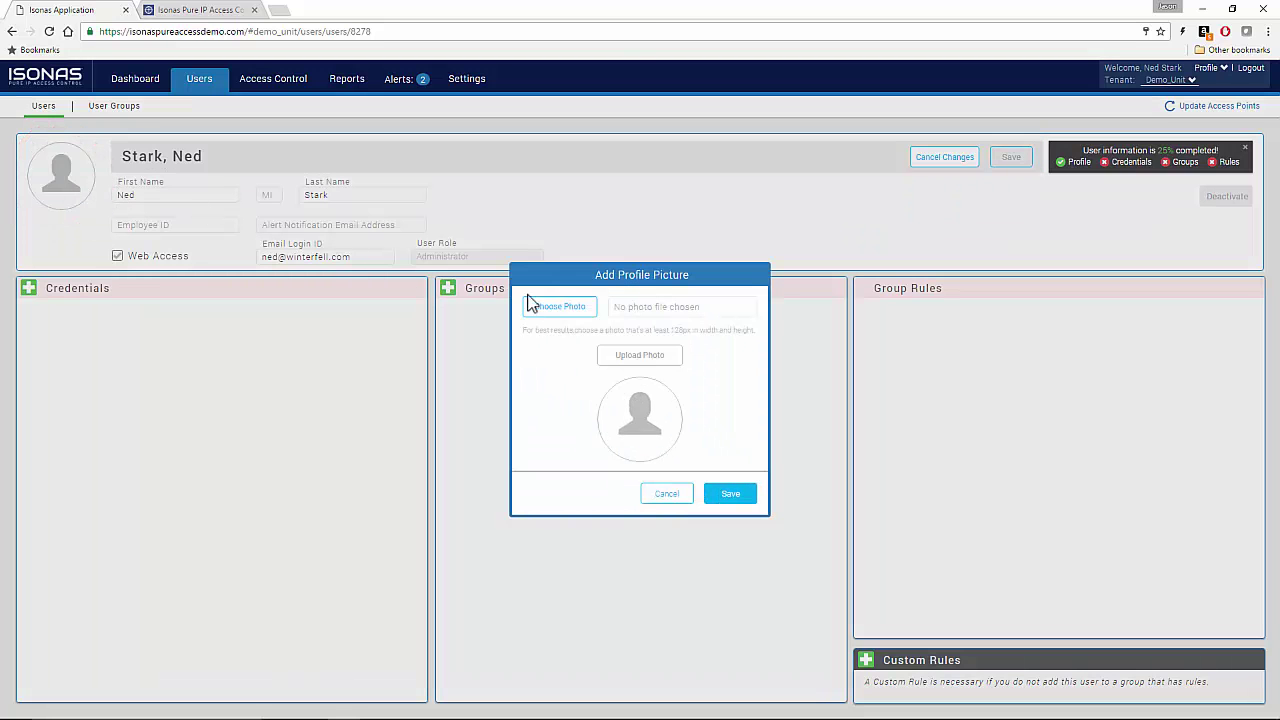
click(541, 311)
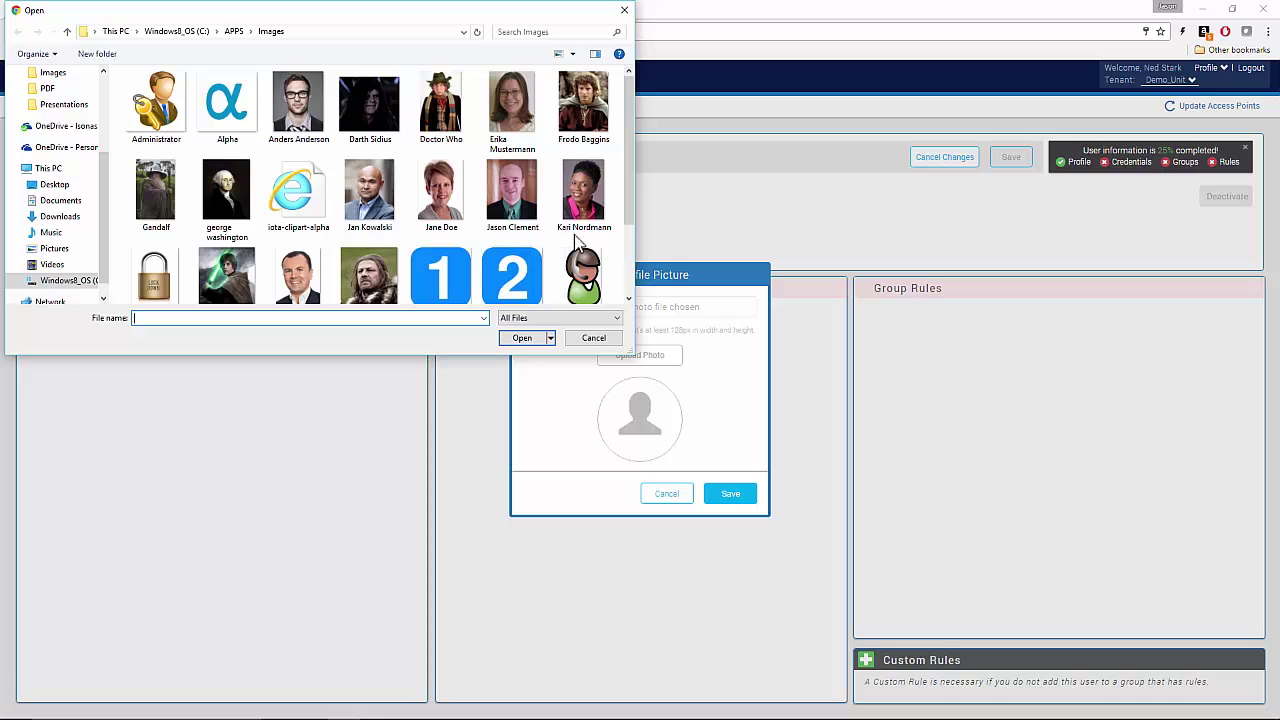
double_click(369, 275)
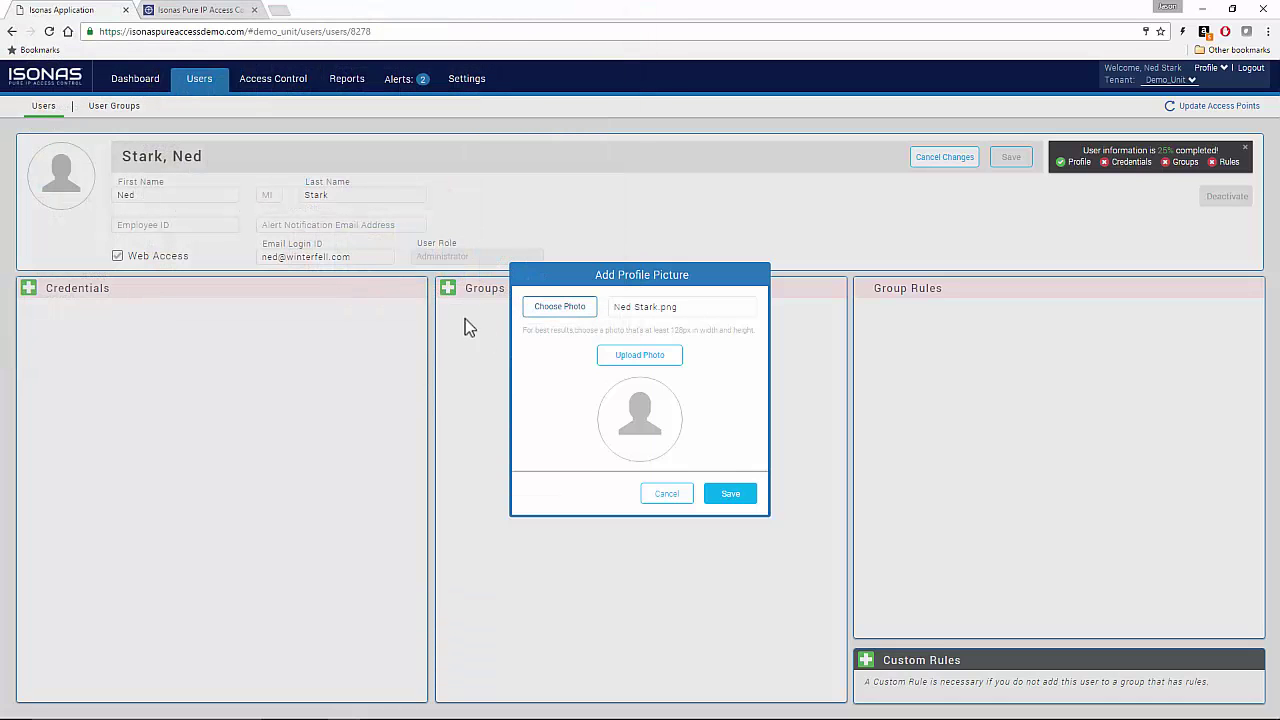
click(644, 362)
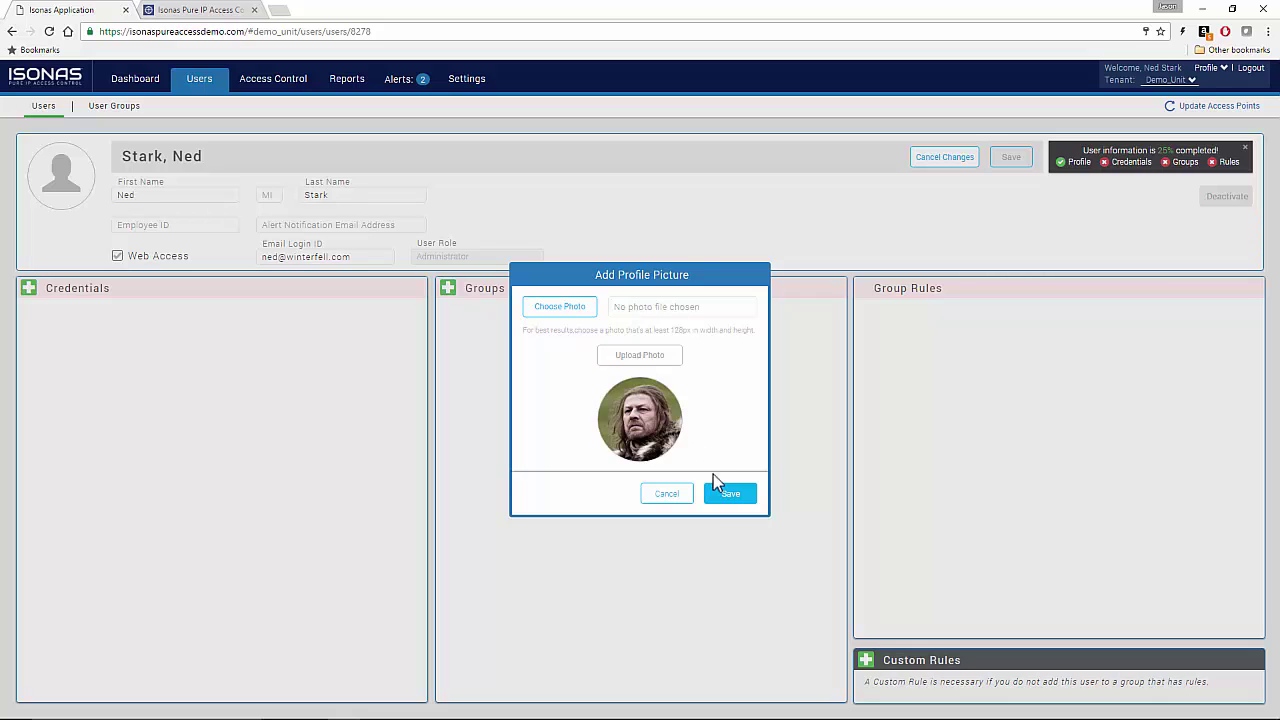
click(732, 495)
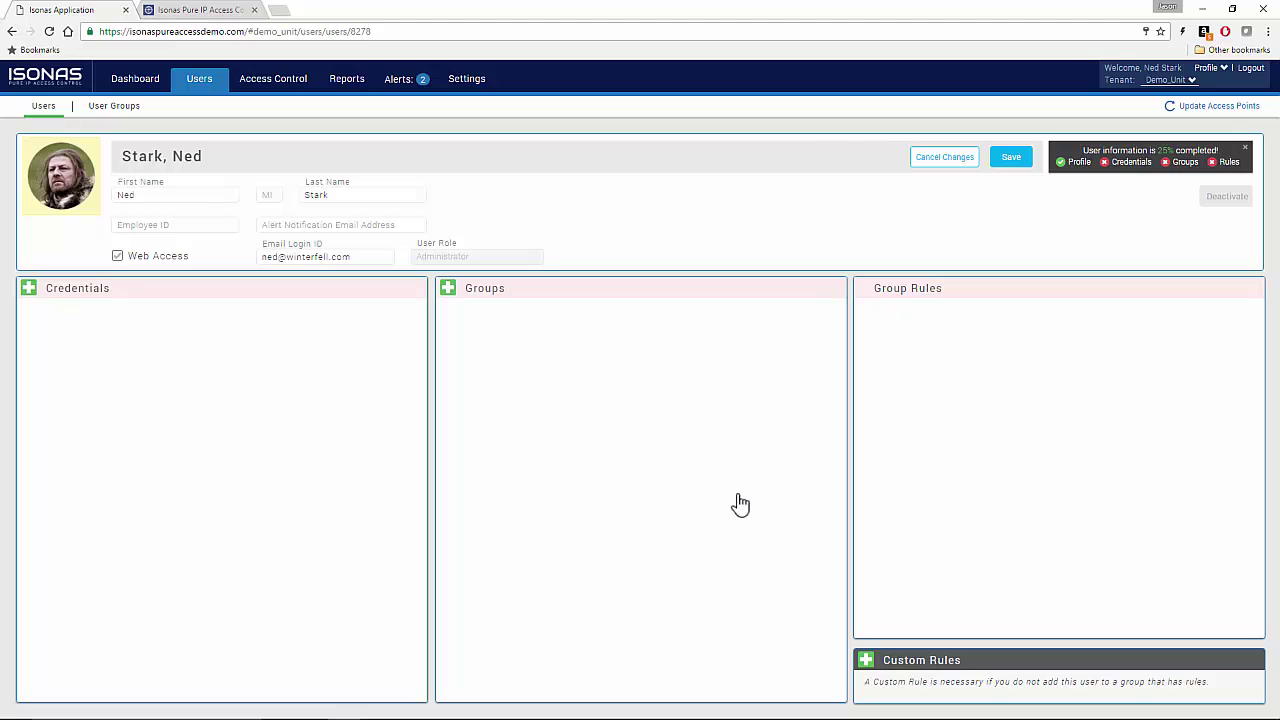
Read a badge number from the Demo Unit access point and add it as the user's credential
click(29, 290)
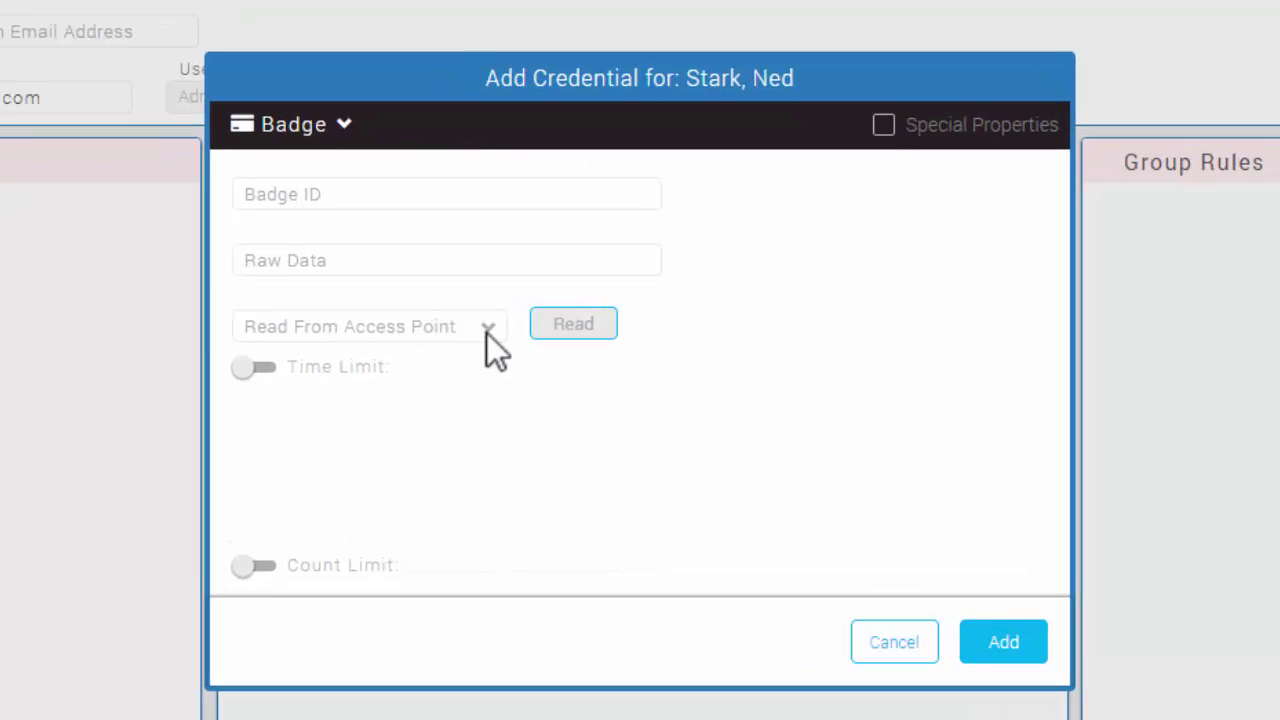
click(487, 326)
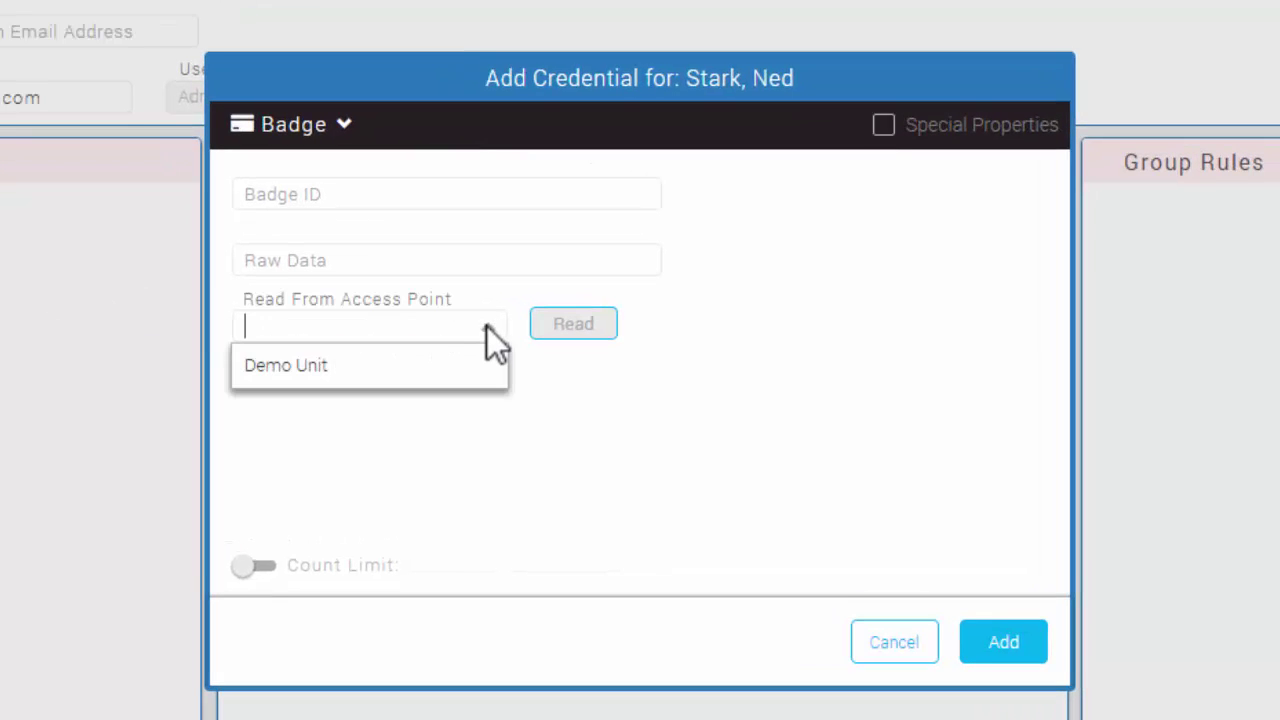
click(345, 365)
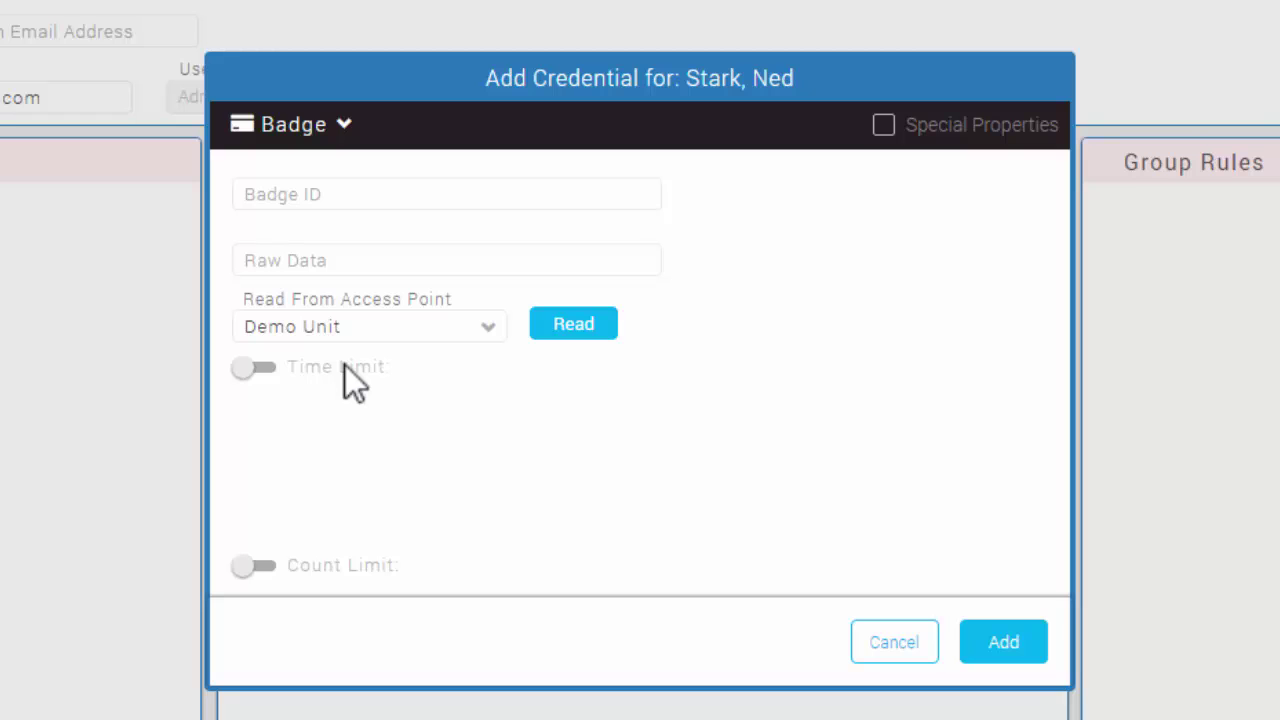
click(583, 325)
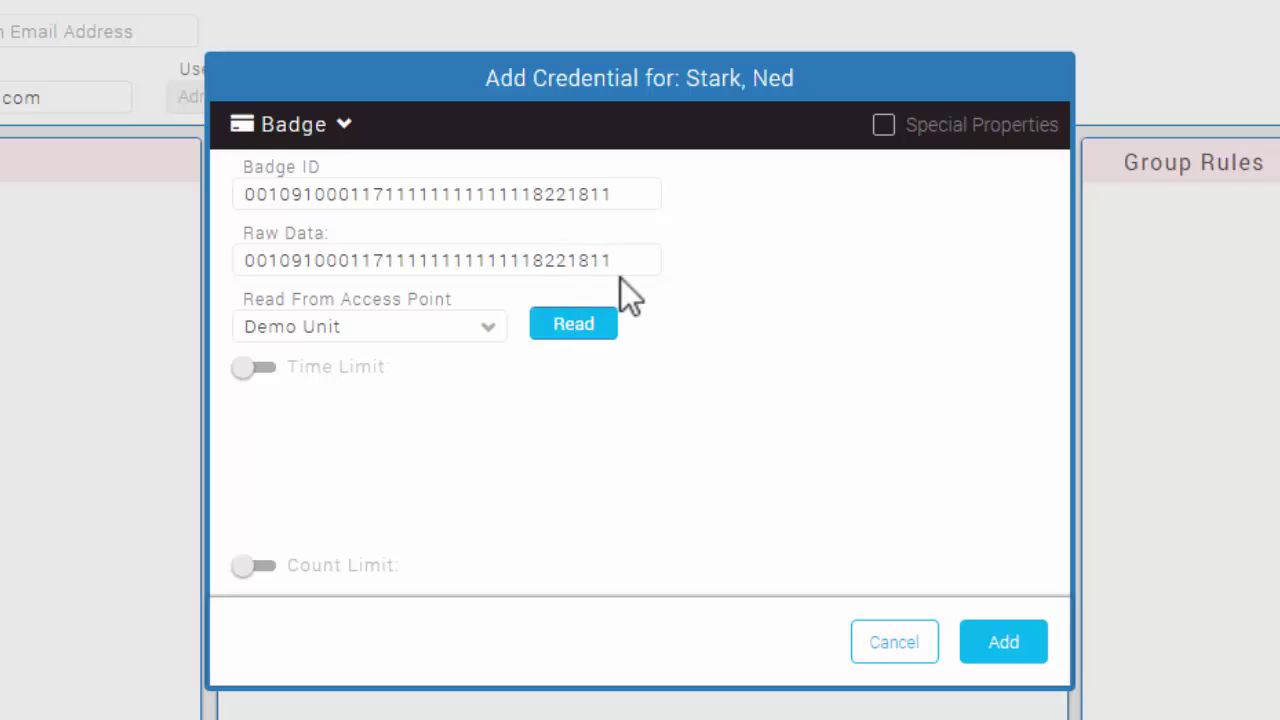
click(1003, 642)
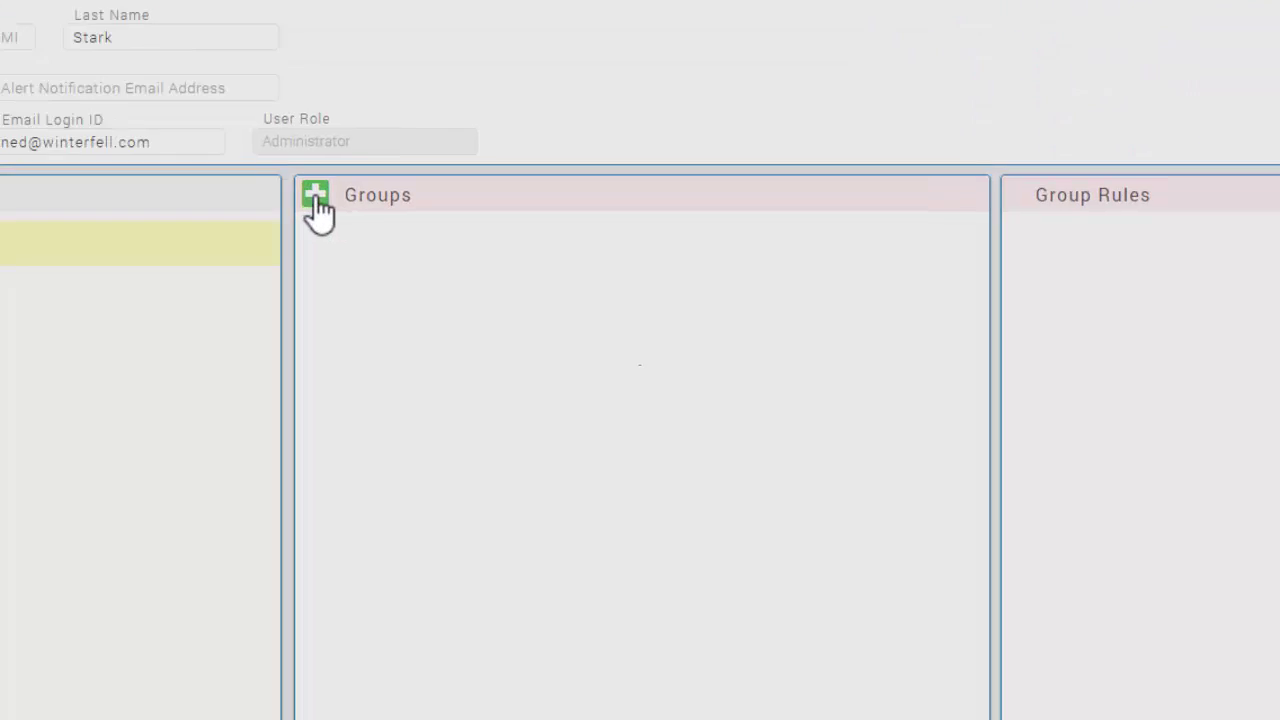
Put the user in the All Users group and save the profile at 100% complete
click(448, 289)
click(856, 394)
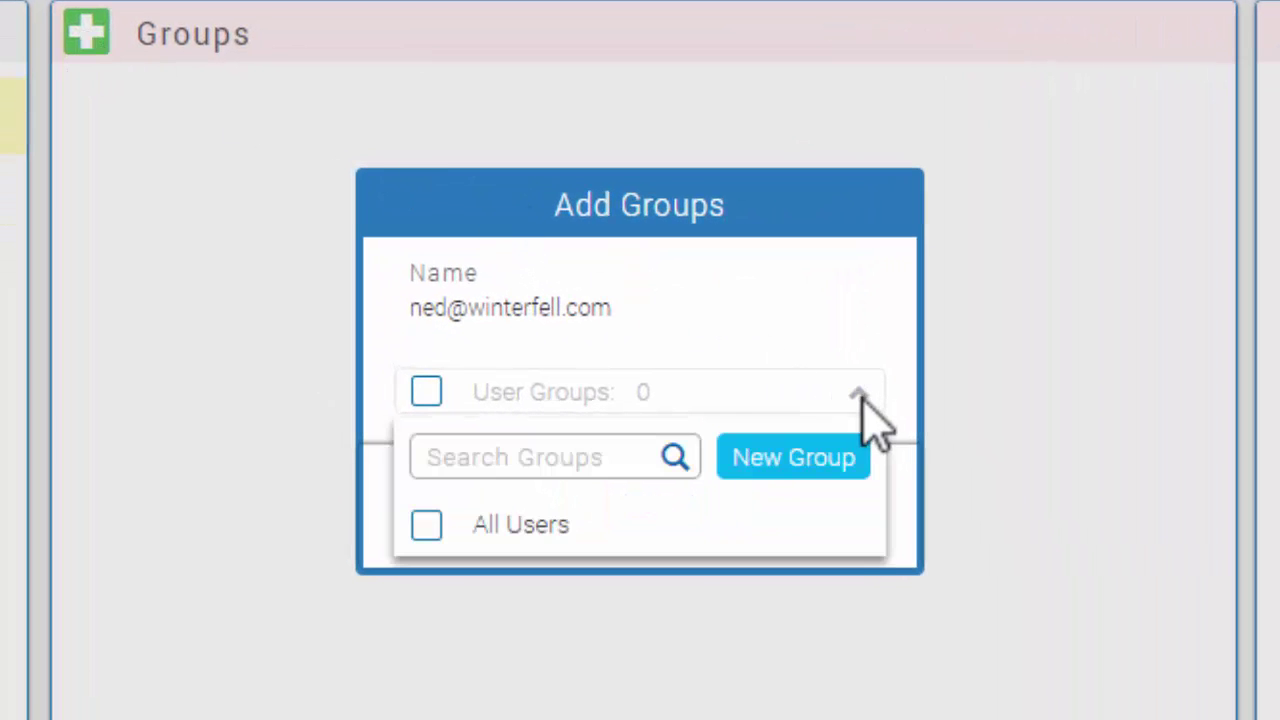
click(428, 525)
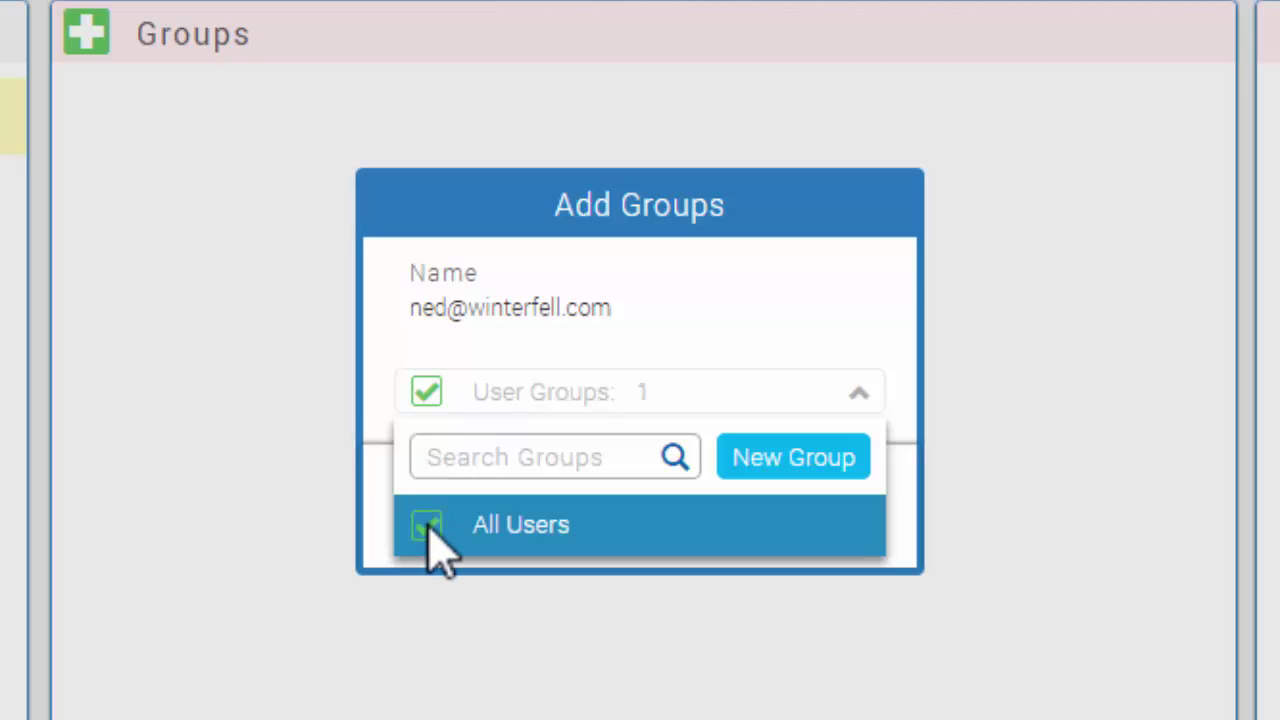
click(672, 400)
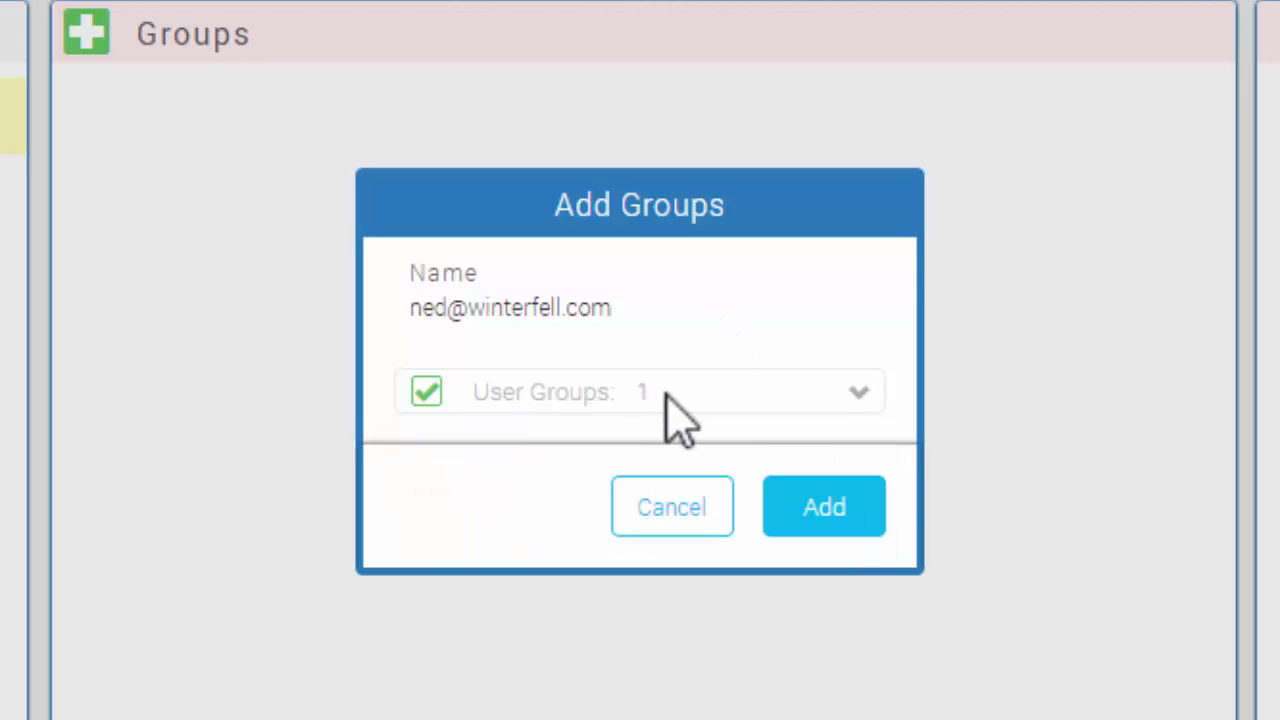
click(825, 510)
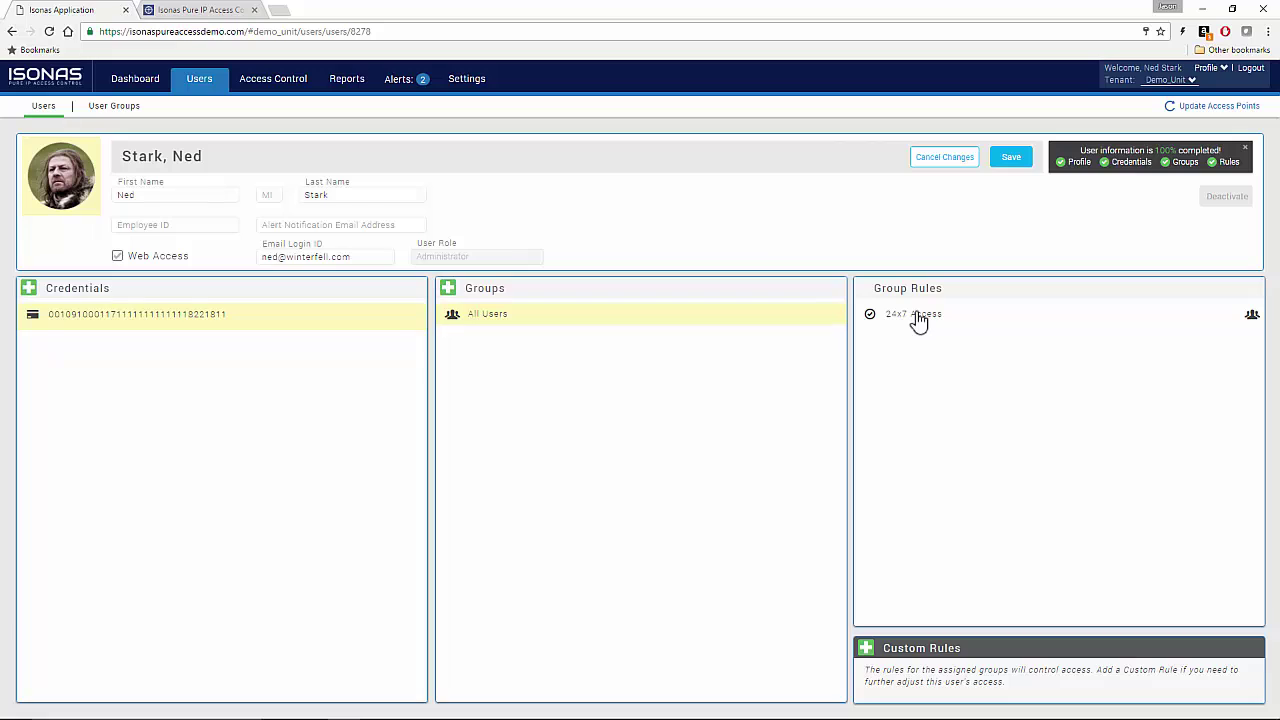
click(1012, 160)
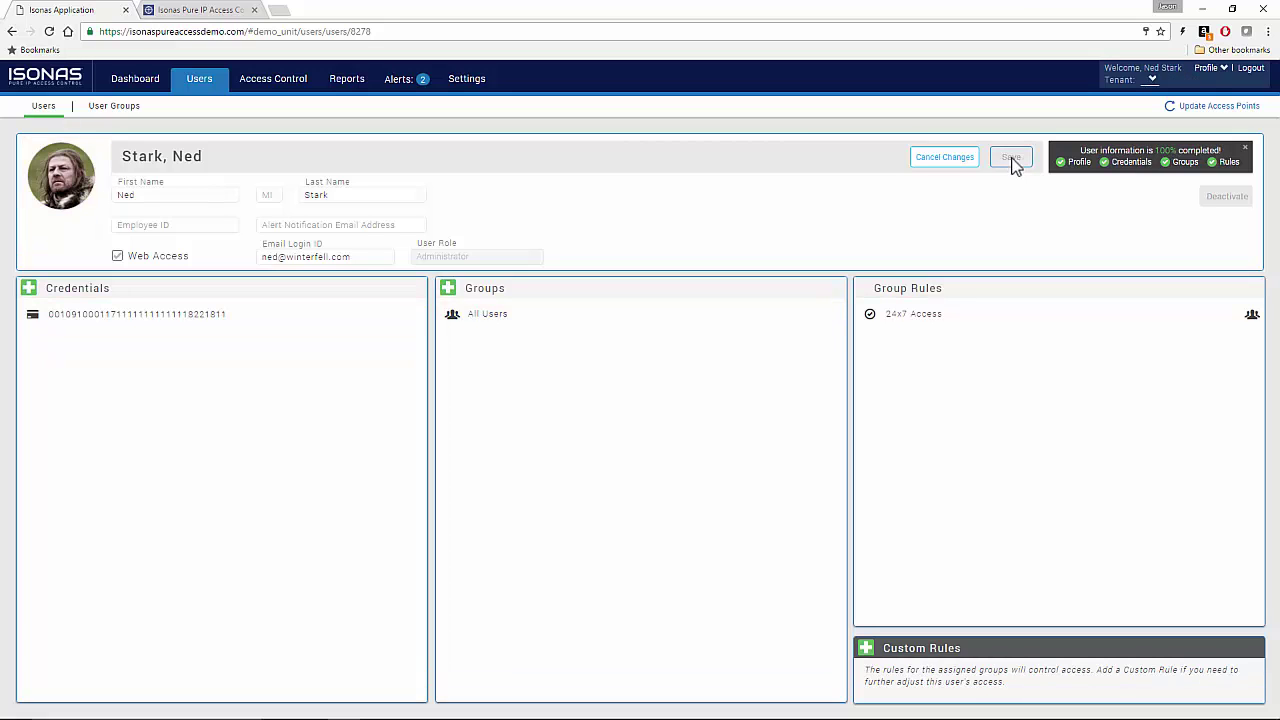
Place a Single Access Point widget for Demo Unit in the empty dashboard slot
click(140, 80)
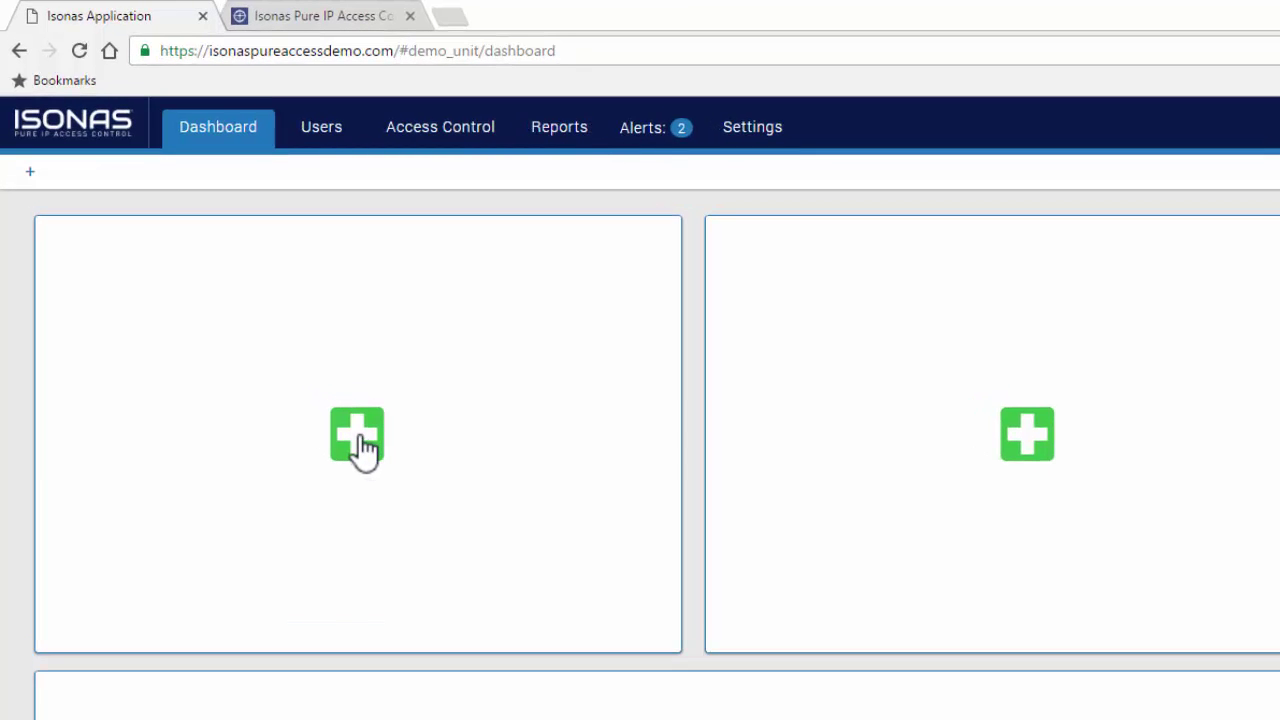
click(357, 434)
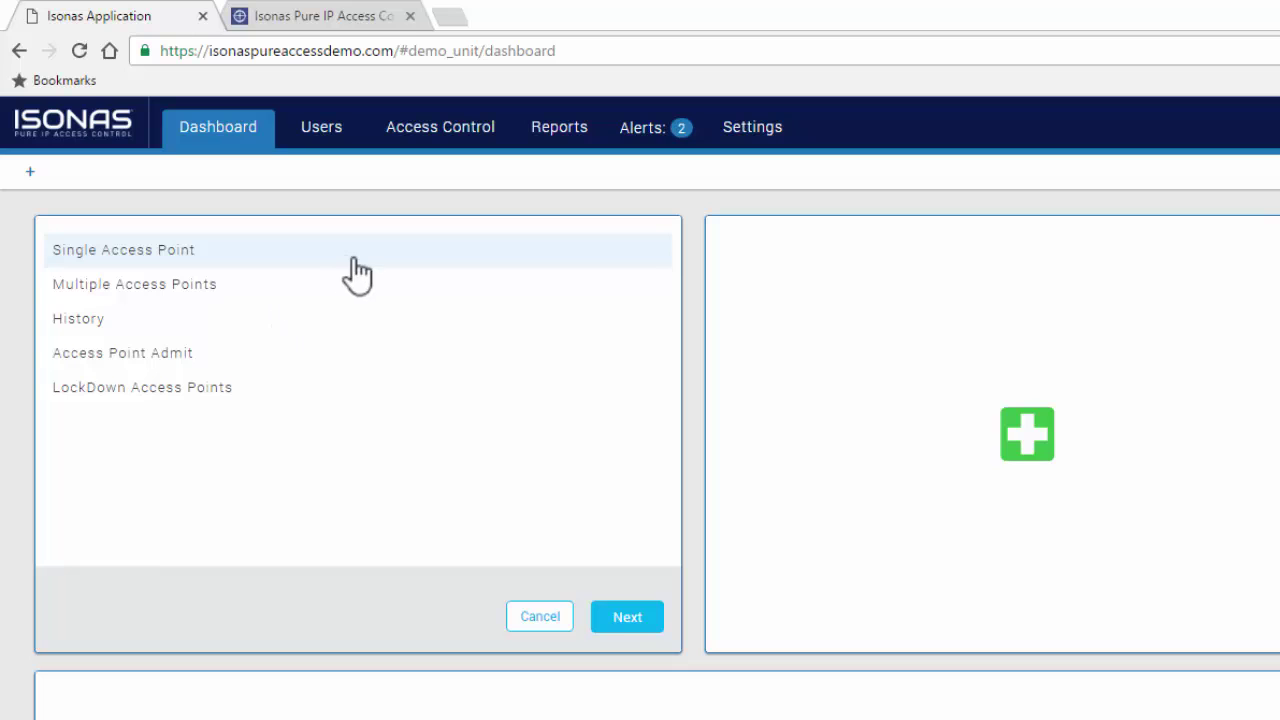
click(628, 622)
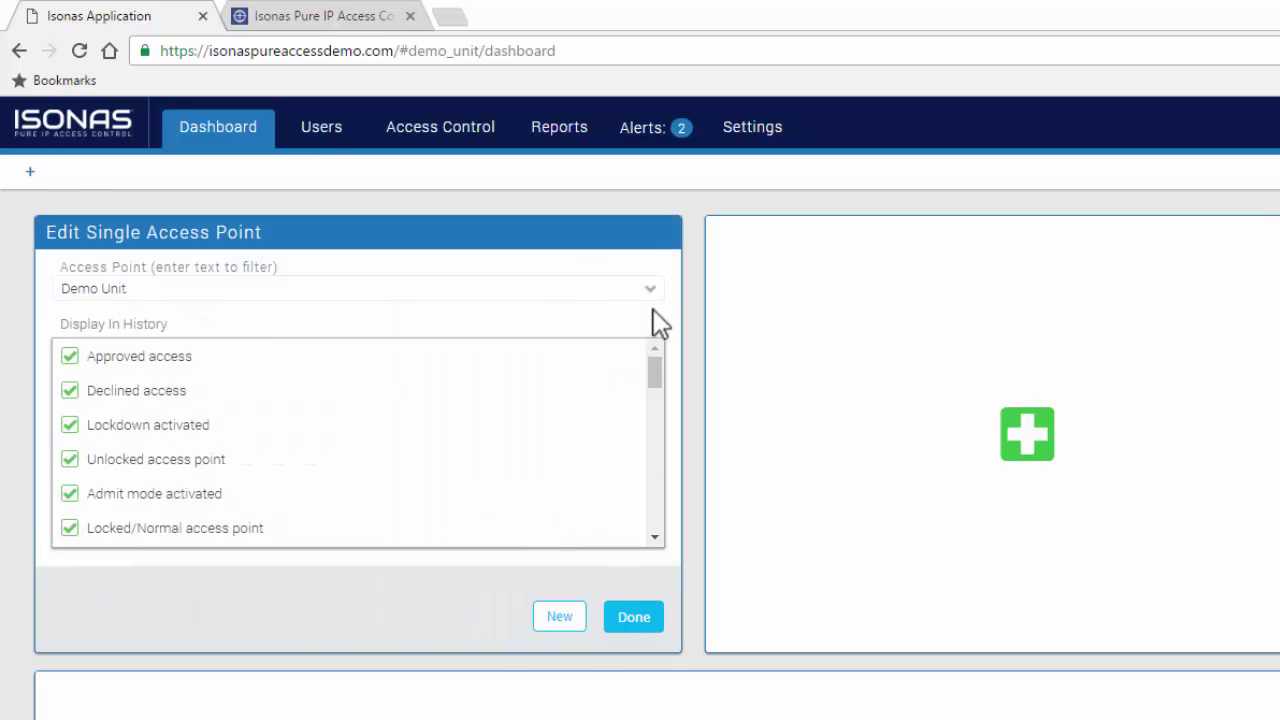
click(650, 290)
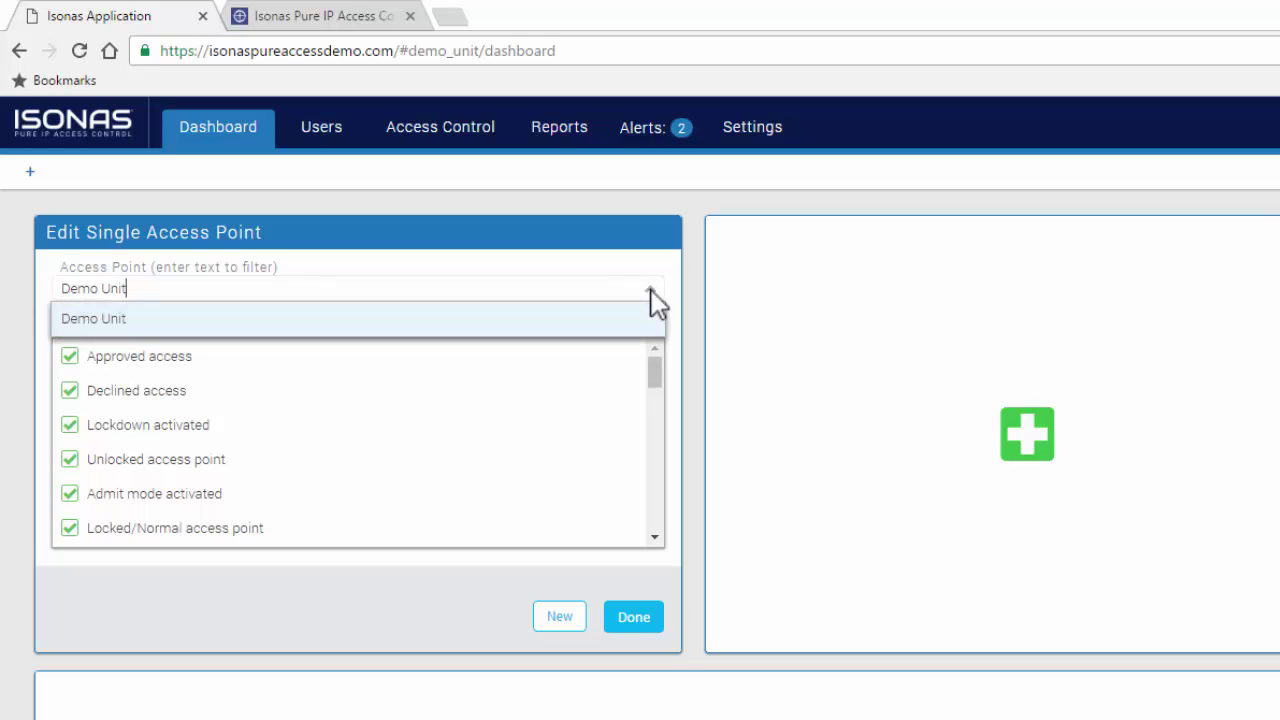
click(638, 628)
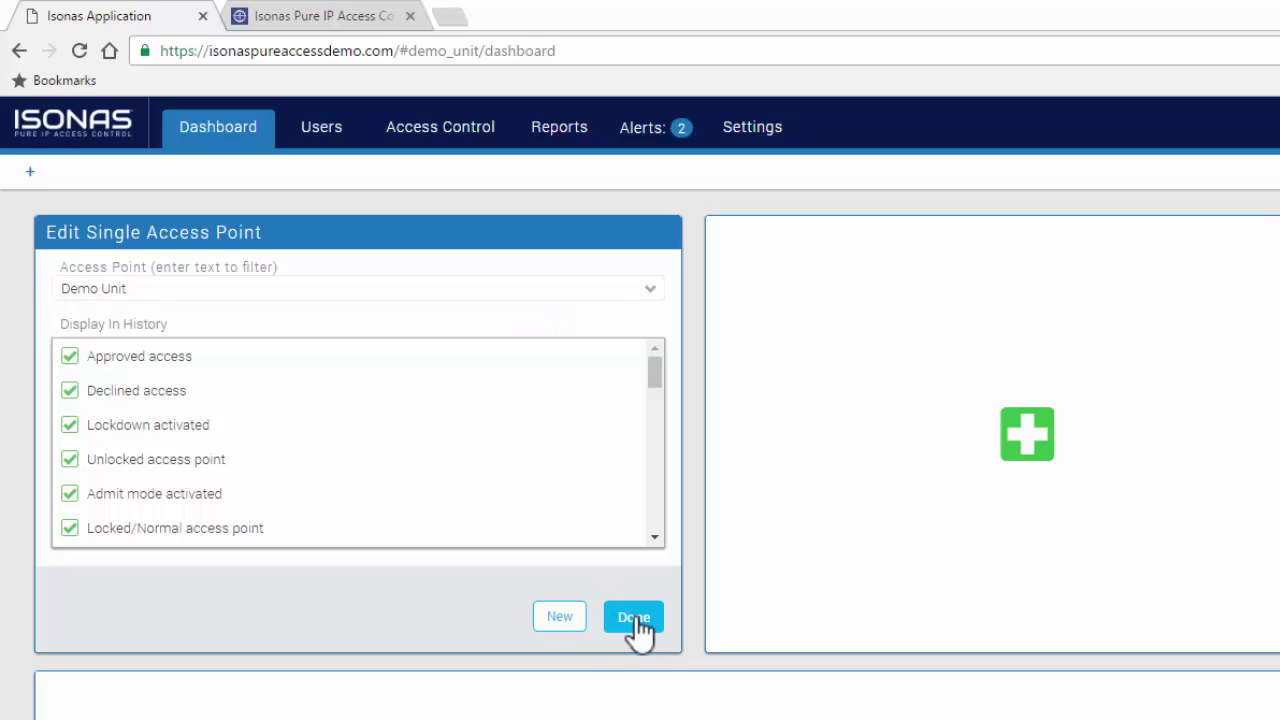
click(636, 620)
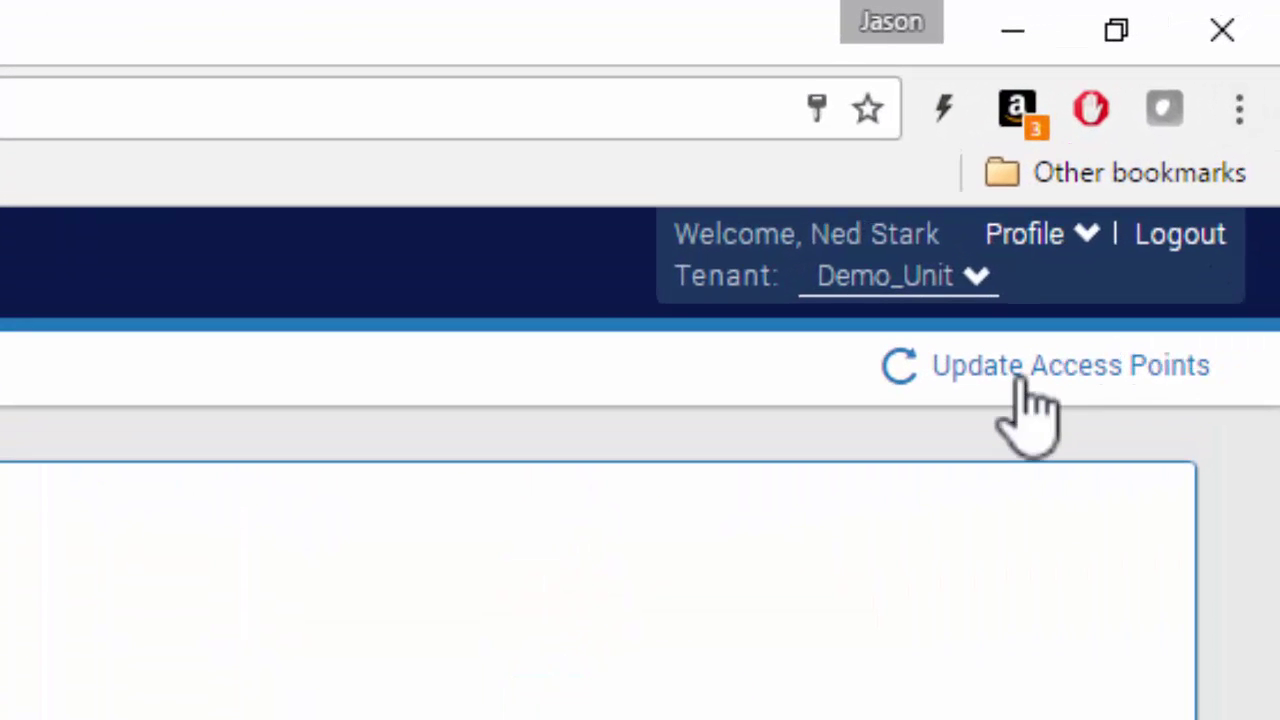
Update the access points, then admit, unlock and relock Demo Unit from its dashboard widget
click(1021, 383)
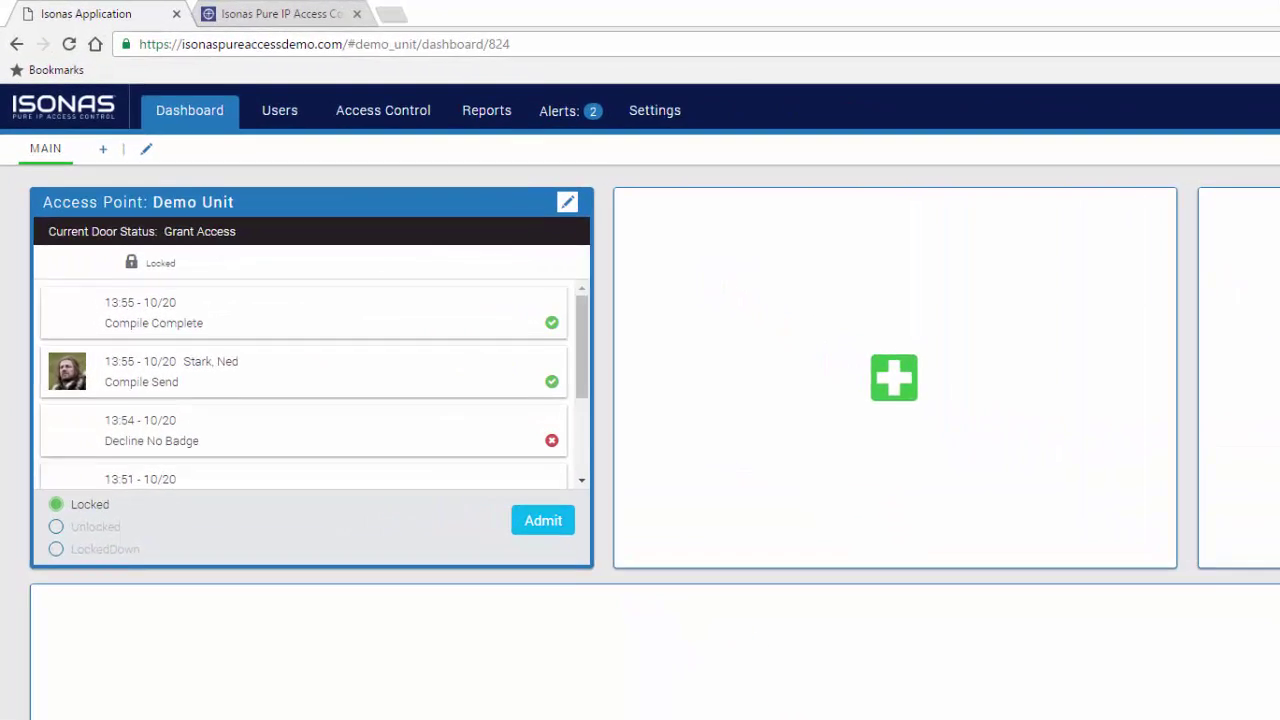
click(137, 86)
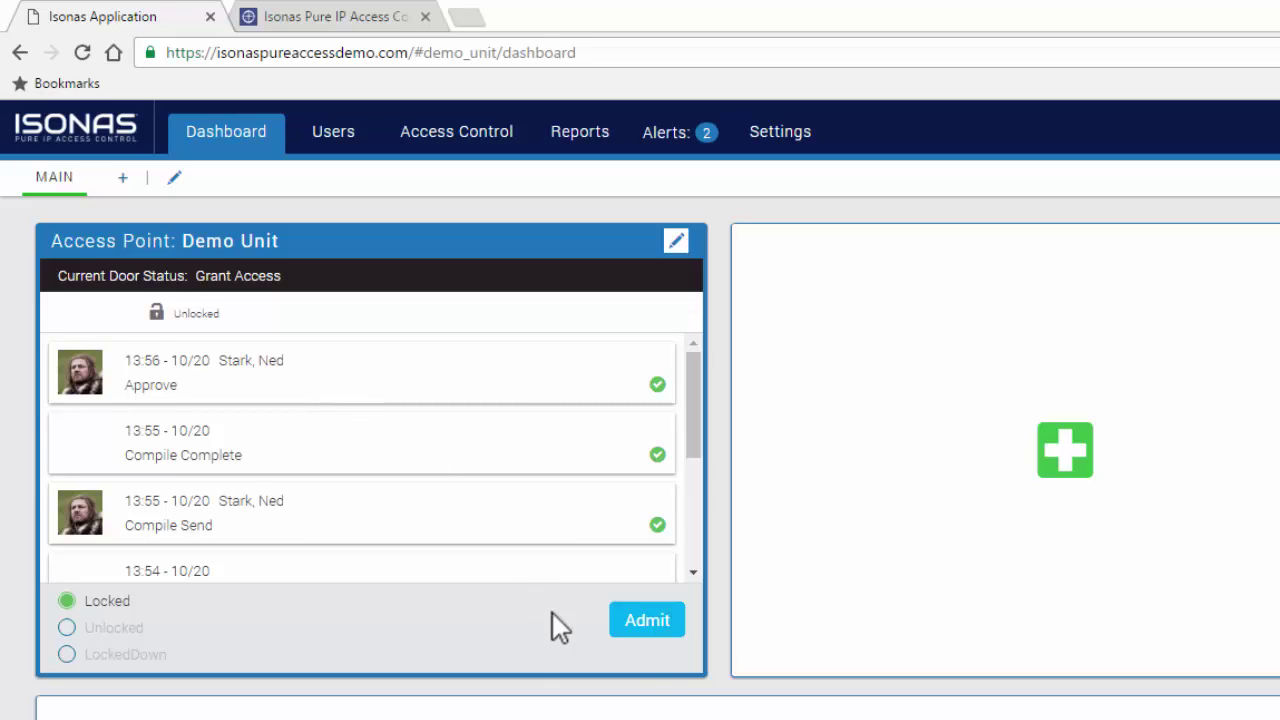
click(648, 630)
click(67, 628)
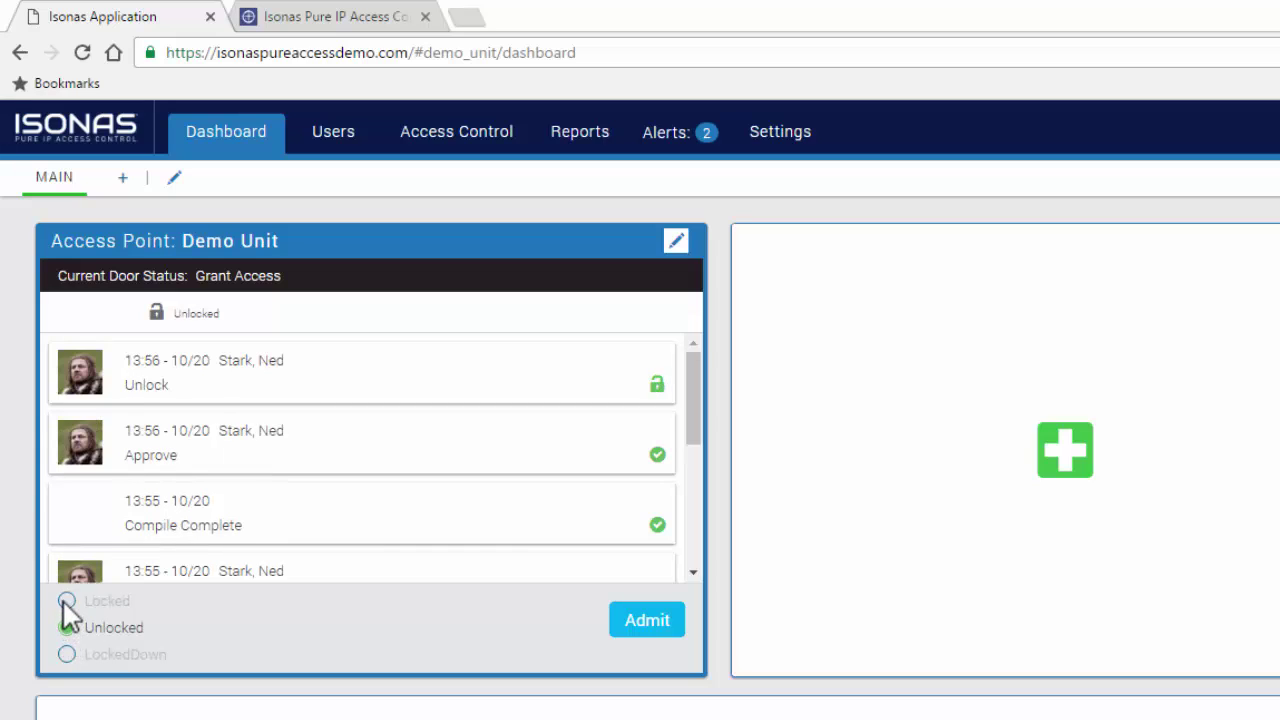
click(66, 601)
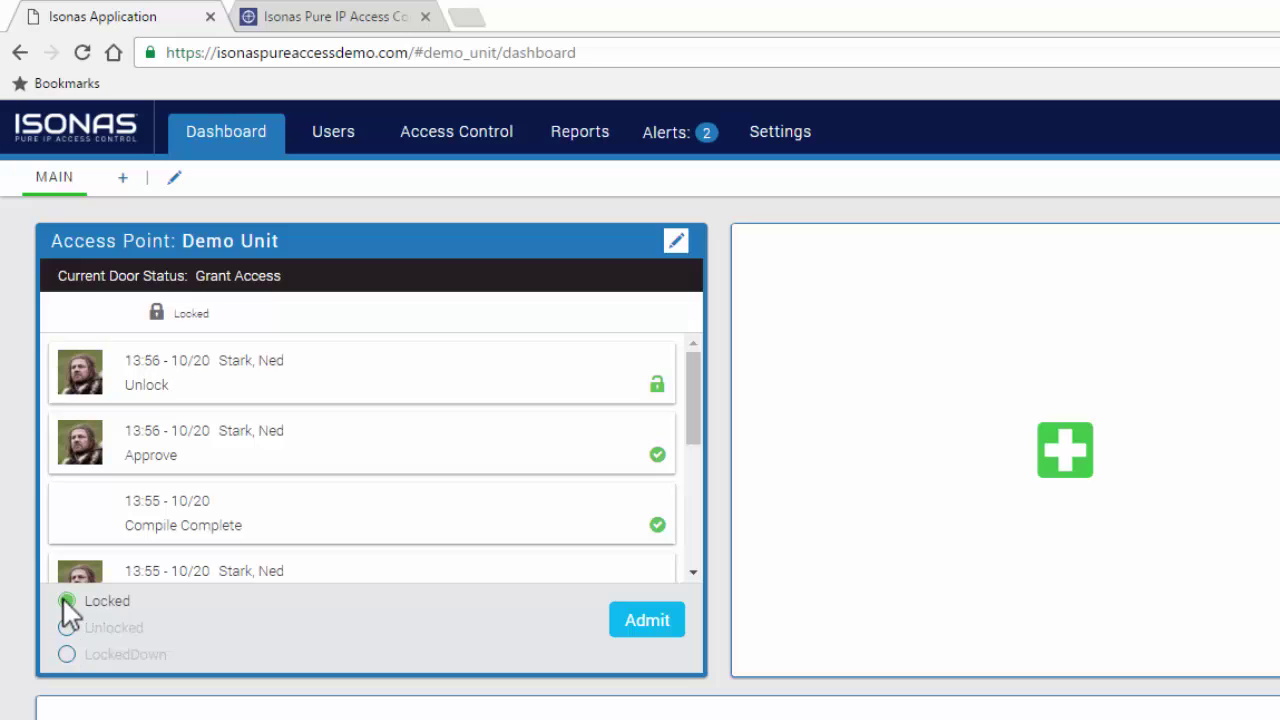